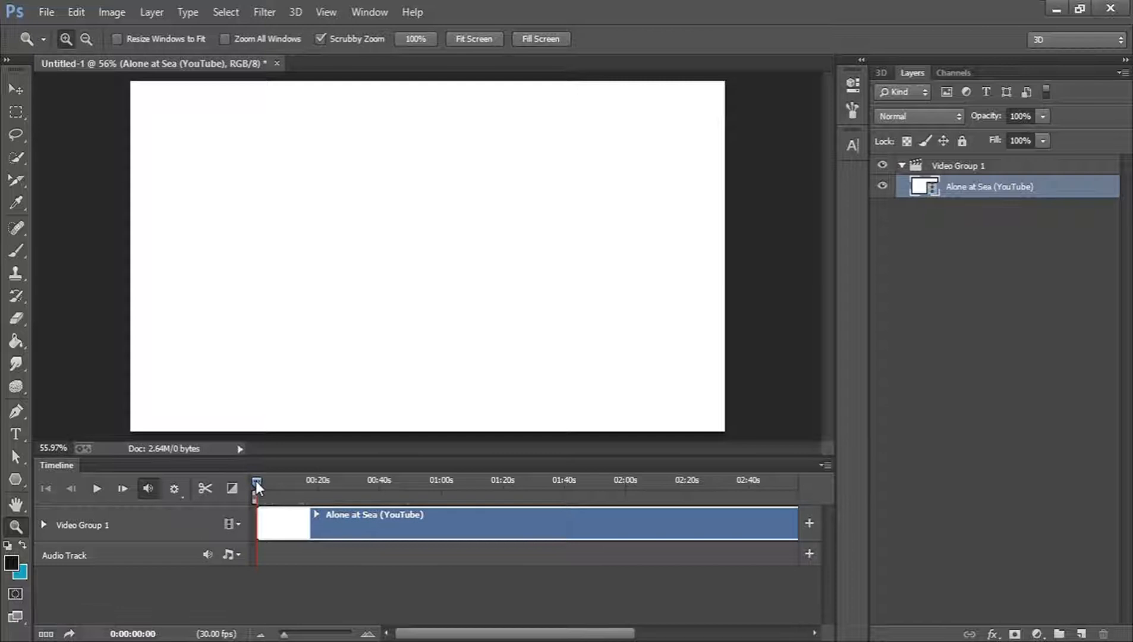
Move the playhead to 0:01:34:03 and trim away the opening part of the Alone at Sea video clip.
left_click_drag(256, 481, 286, 480)
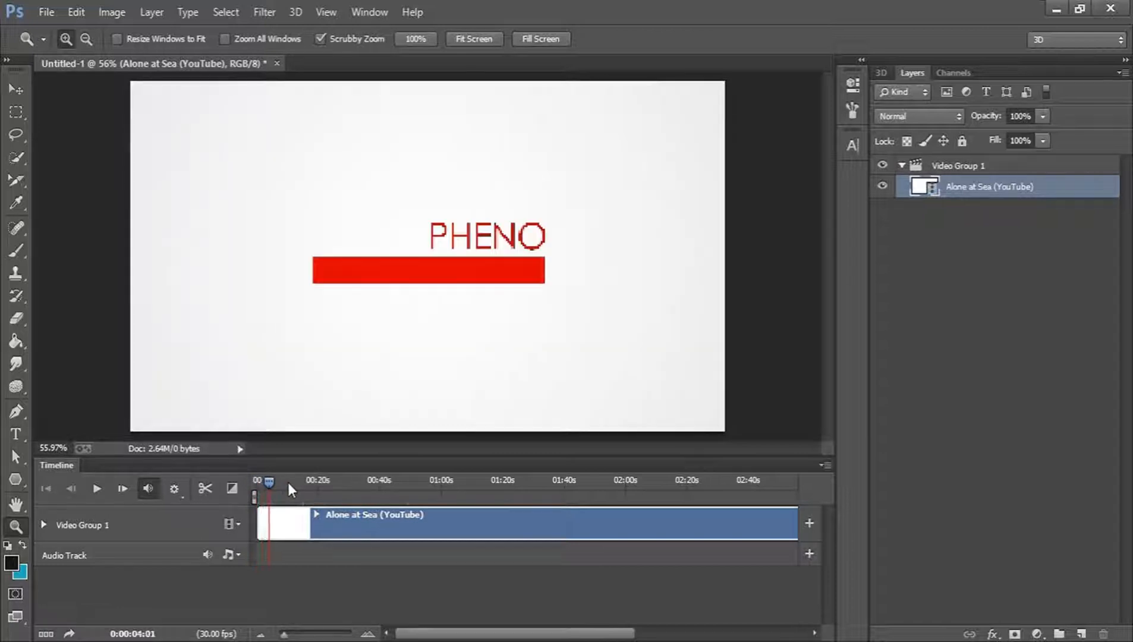
left_click(319, 482)
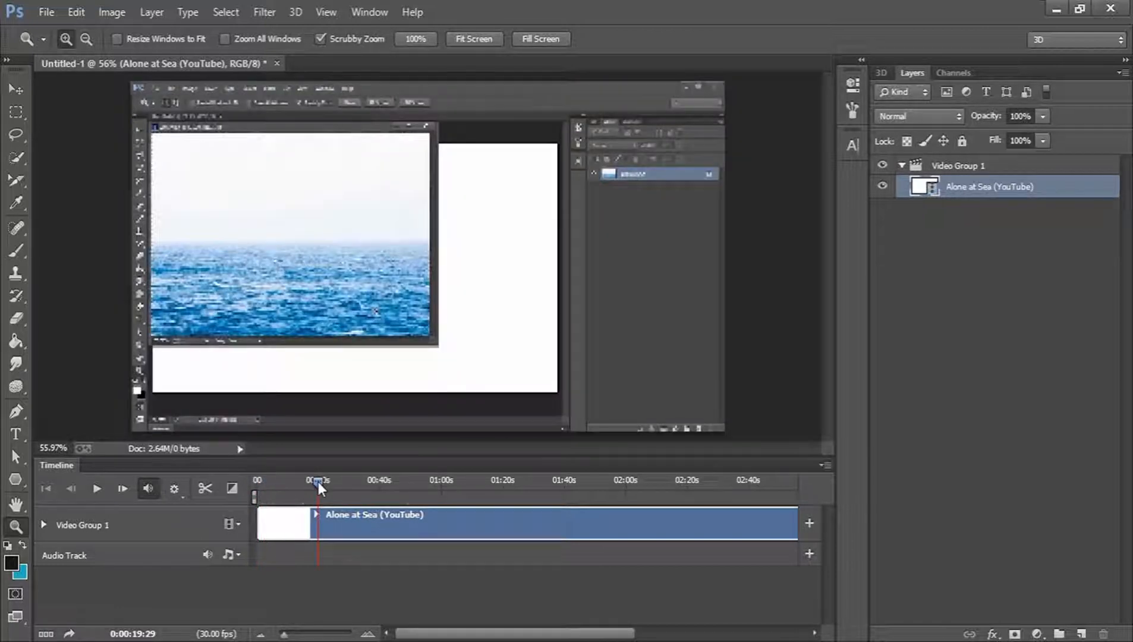
left_click_drag(360, 484, 545, 479)
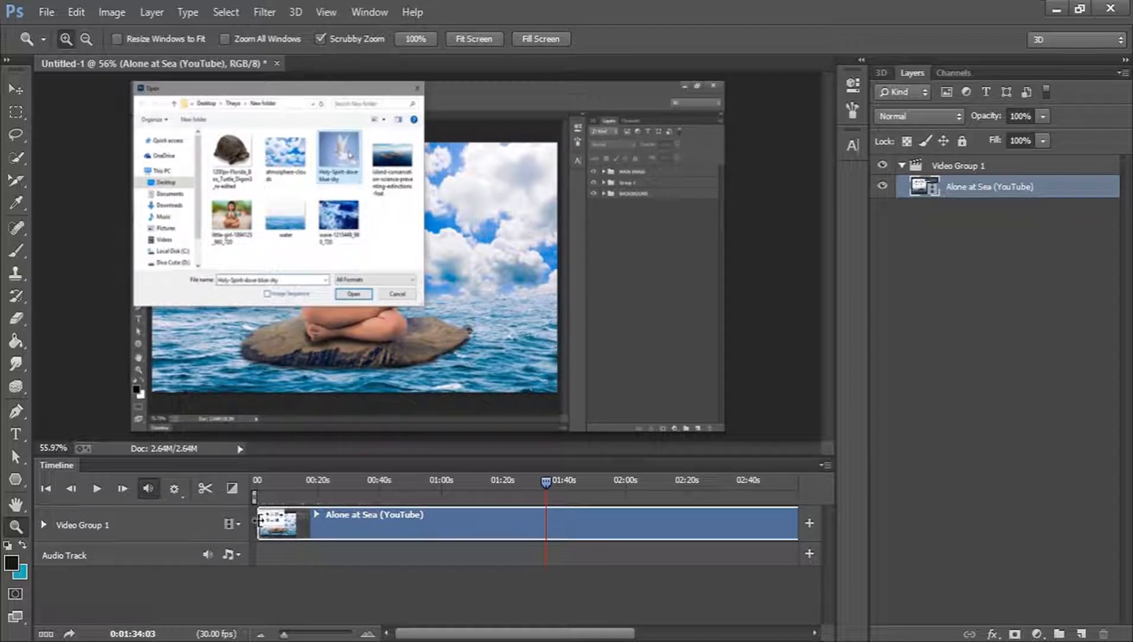
left_click_drag(256, 520, 548, 510)
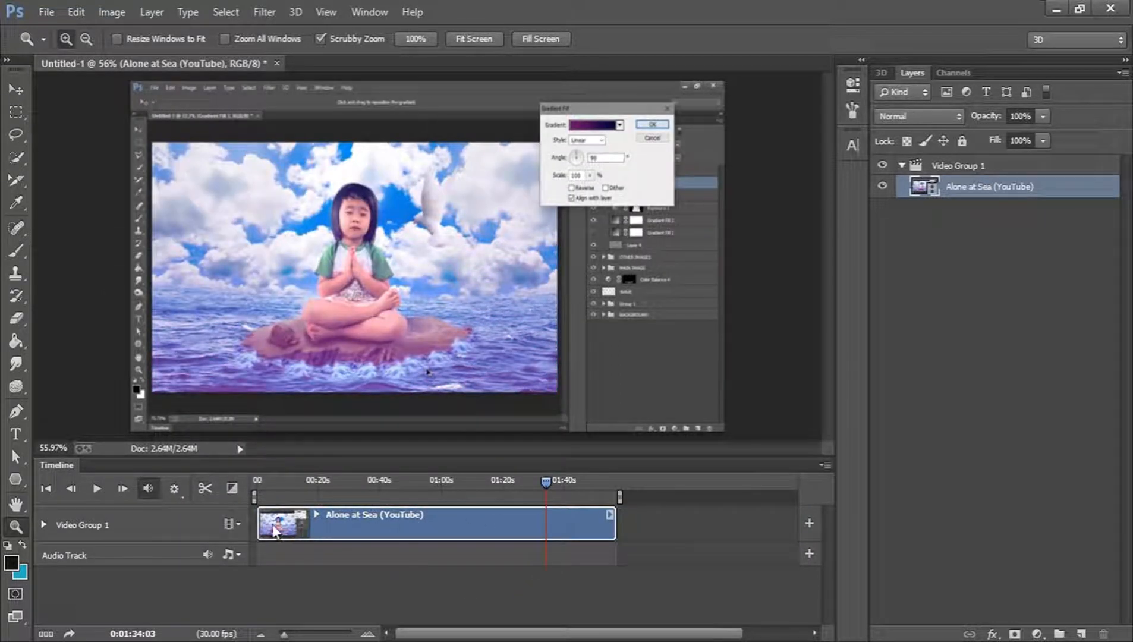
left_click_drag(263, 530, 550, 515)
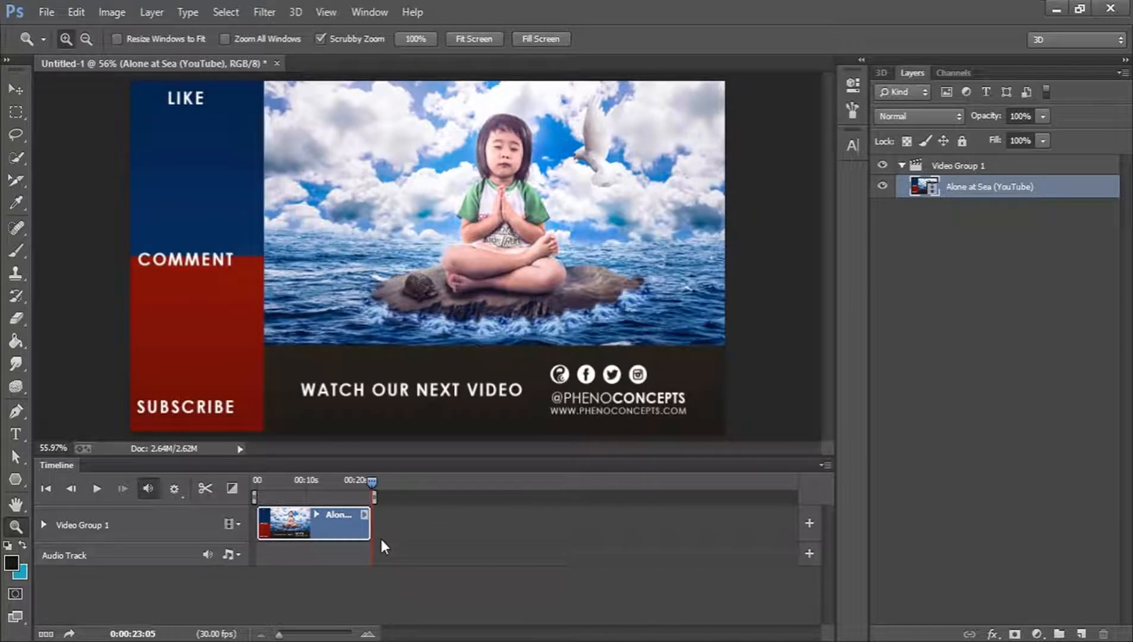
key("ctrl+z")
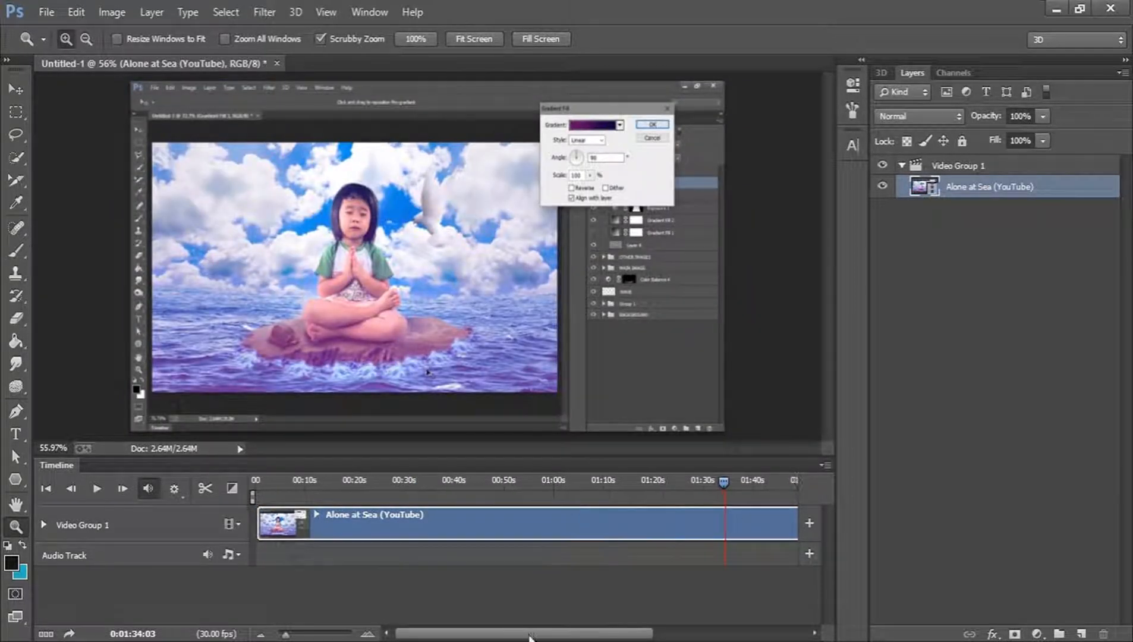
Trim the end of the video clip back to the playhead at 0:01:34:03.
left_click_drag(508, 628, 596, 629)
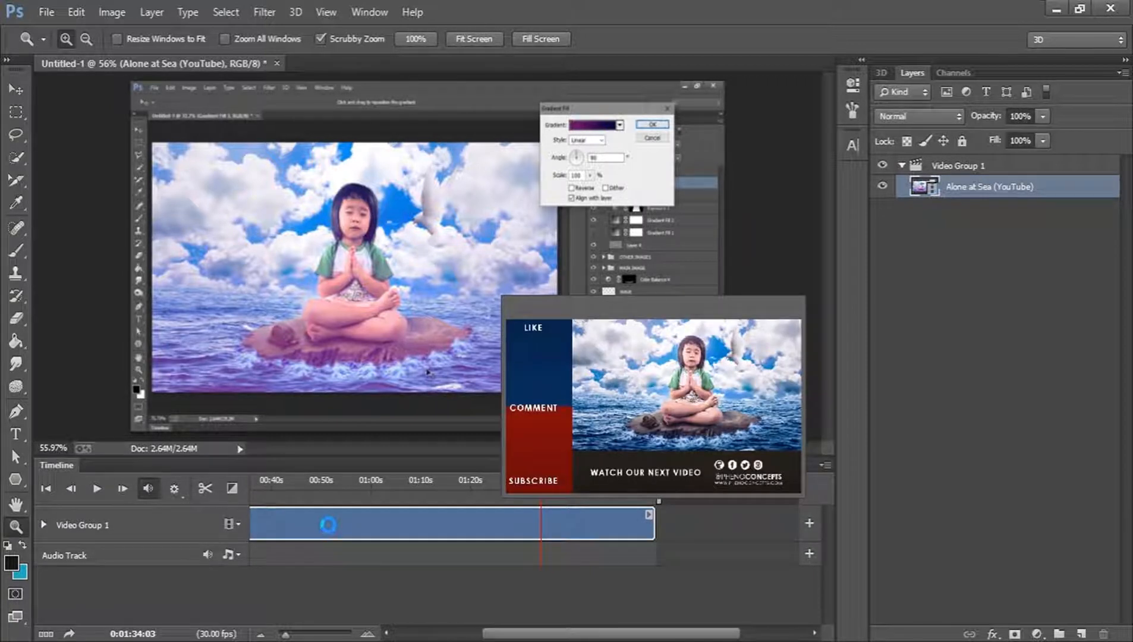
left_click_drag(524, 634, 401, 636)
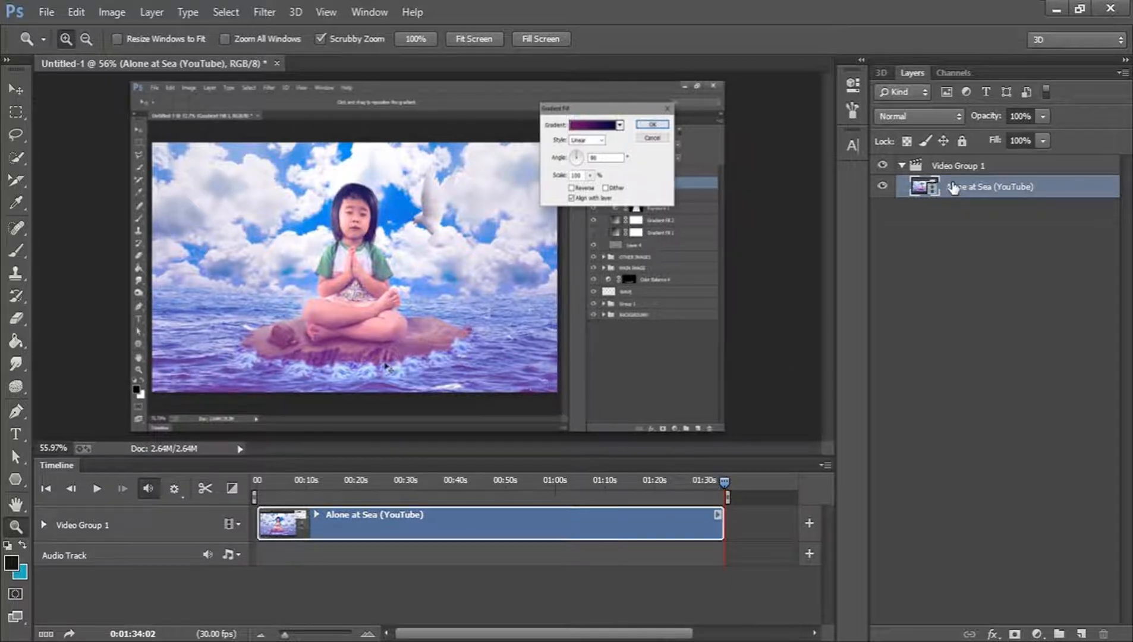
right_click(953, 188)
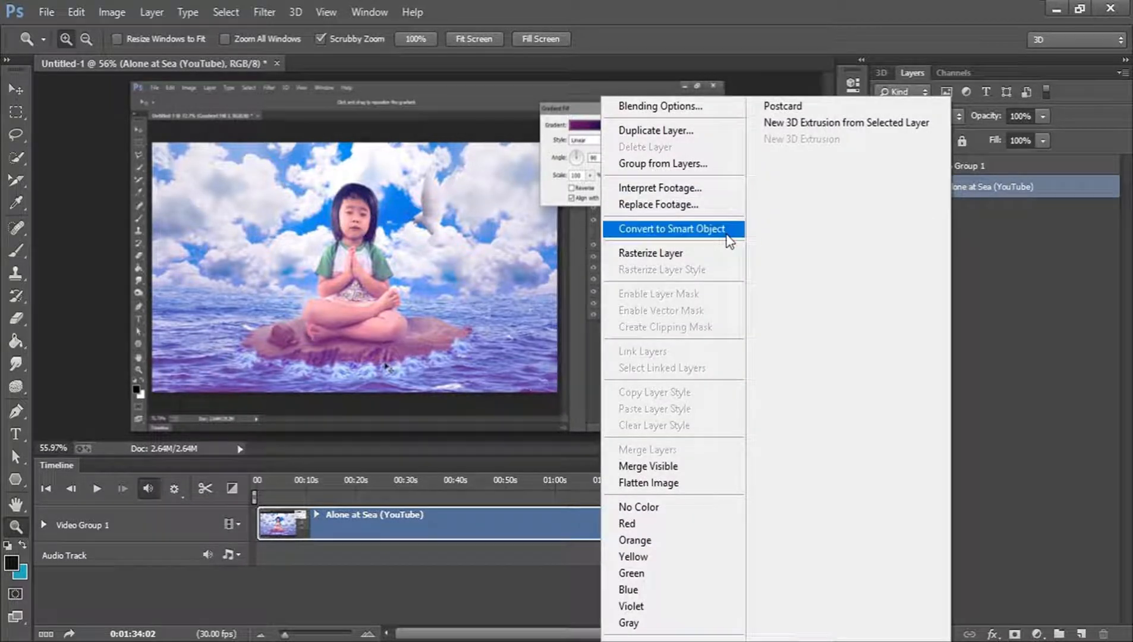
left_click(1085, 300)
left_click(1084, 301)
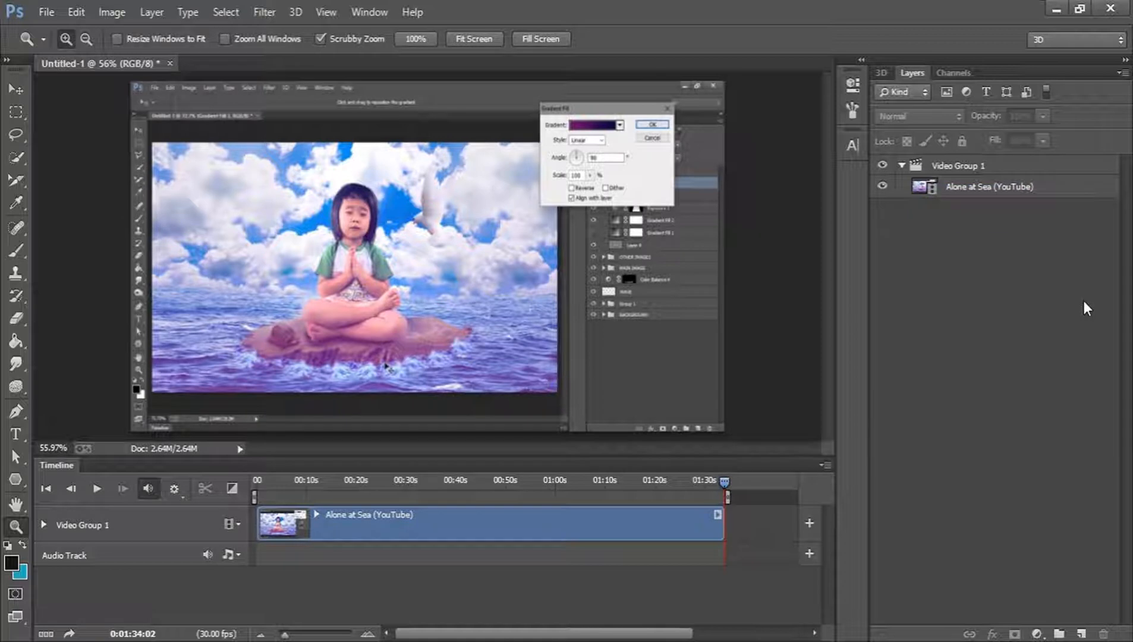
left_click(1040, 185)
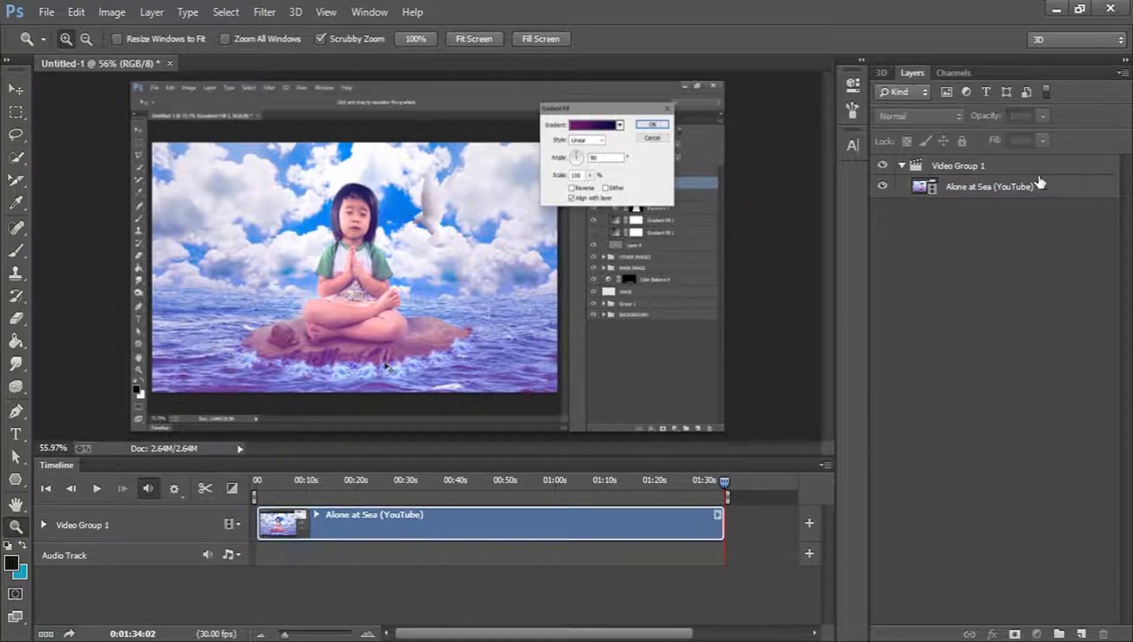
right_click(1035, 182)
left_click(1041, 309)
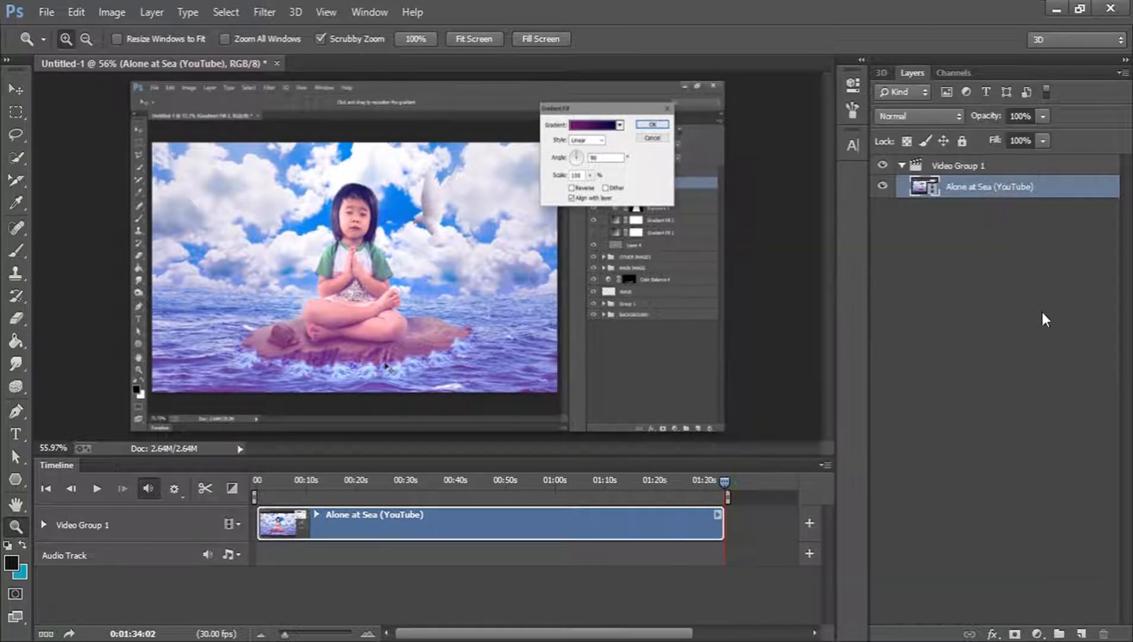
Try a playback speed of 209.90% on the video clip and undo the change.
right_click(424, 526)
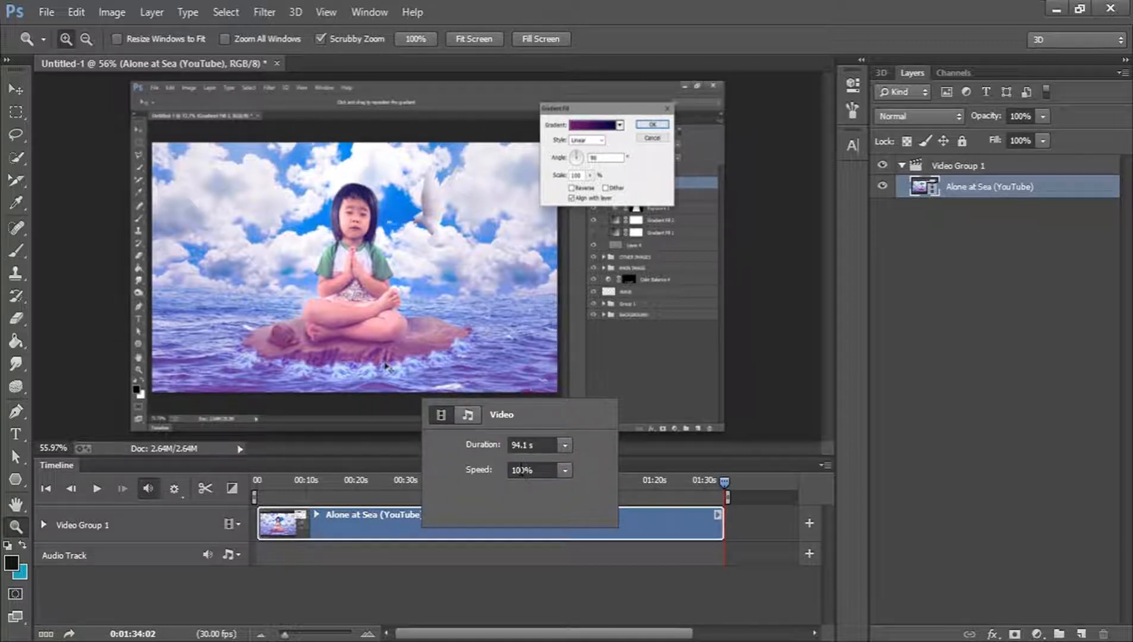
left_click(565, 470)
mouse_move(571, 487)
left_mouse_down()
mouse_move(614, 495)
mouse_move(581, 490)
left_mouse_up()
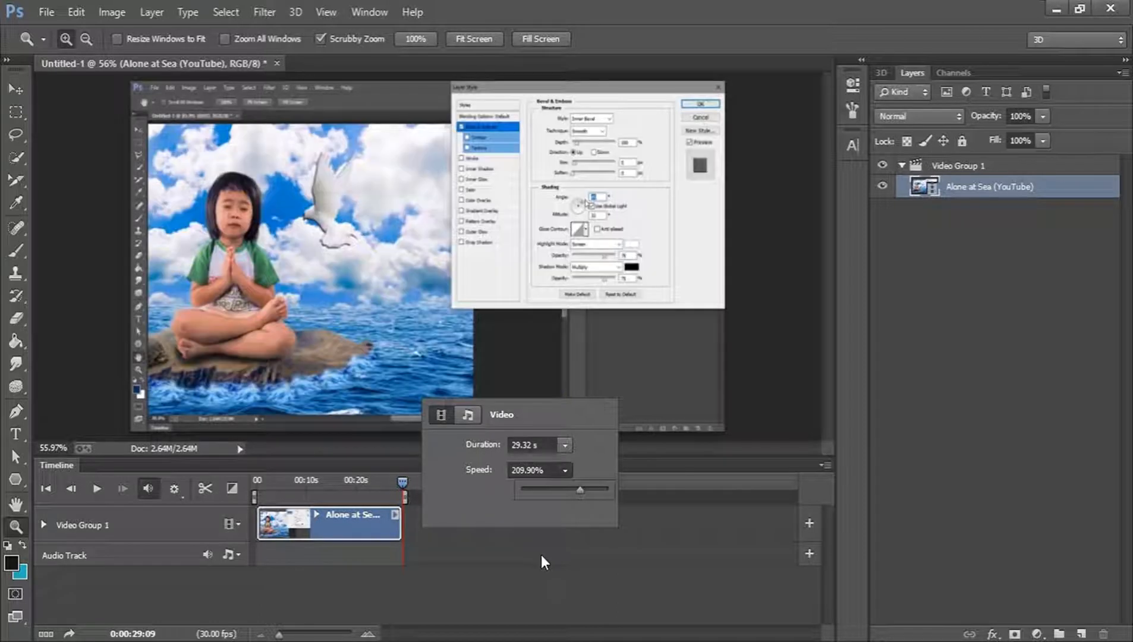
left_click(541, 556)
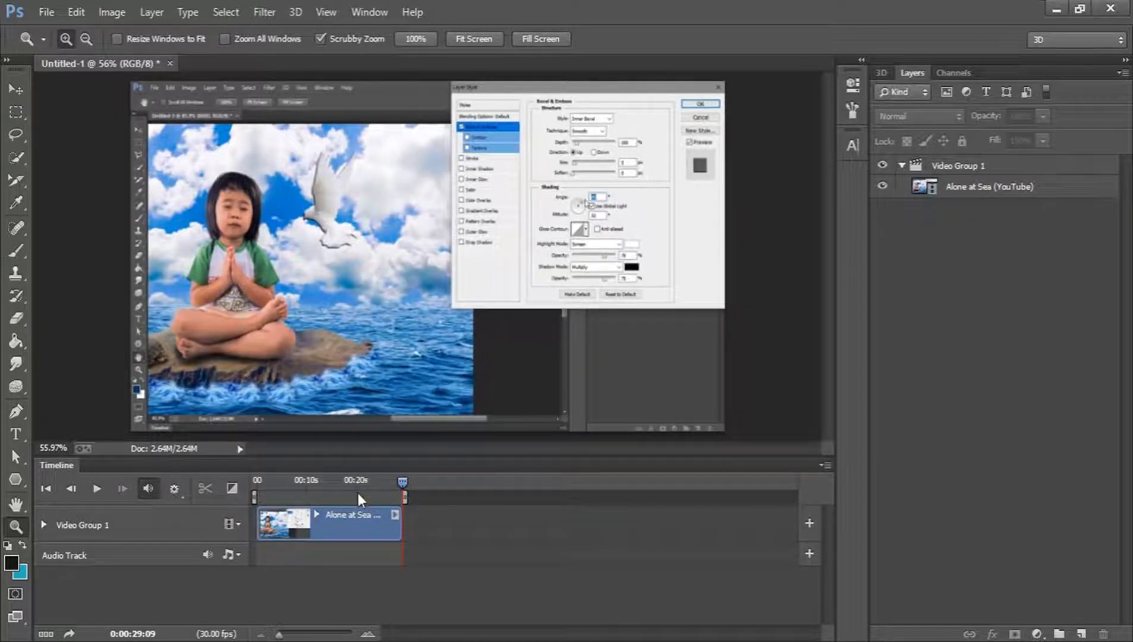
key("ctrl+z")
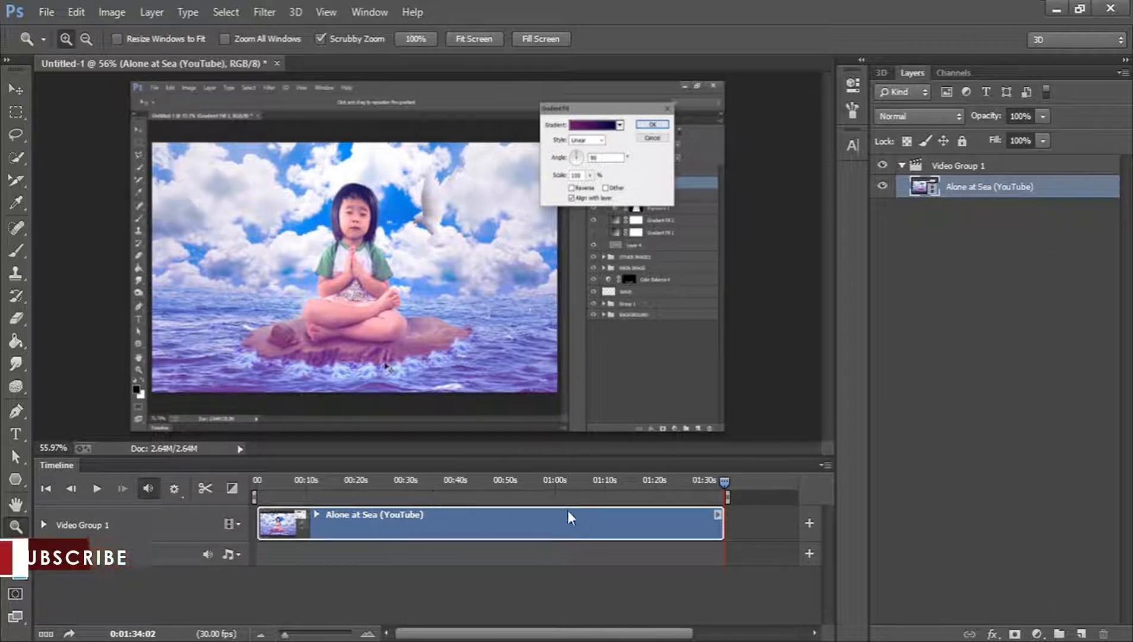
Adjust the fade-in time of the clip's audio and review its video duration and speed settings.
right_click(472, 525)
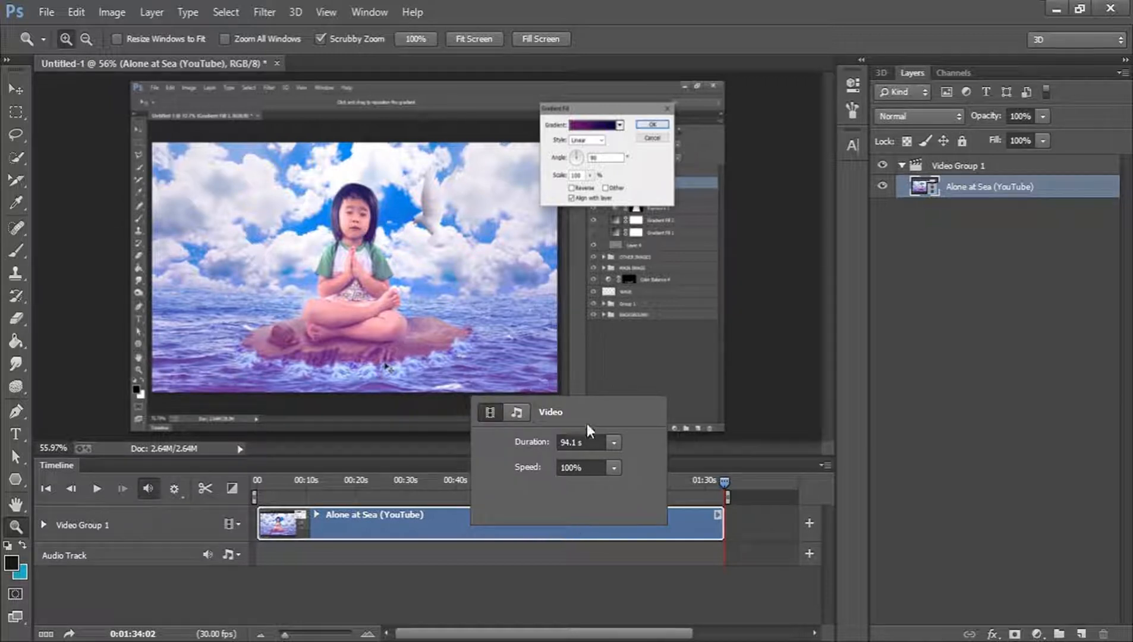
left_click(516, 412)
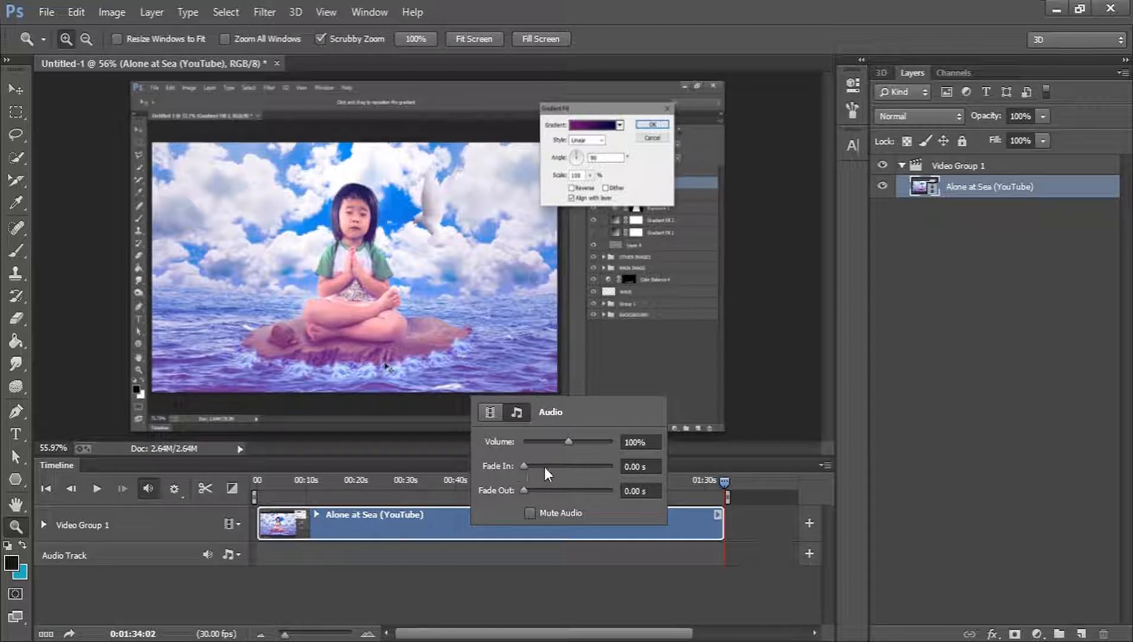
mouse_move(550, 464)
left_mouse_down()
mouse_move(560, 465)
mouse_move(536, 469)
left_mouse_up()
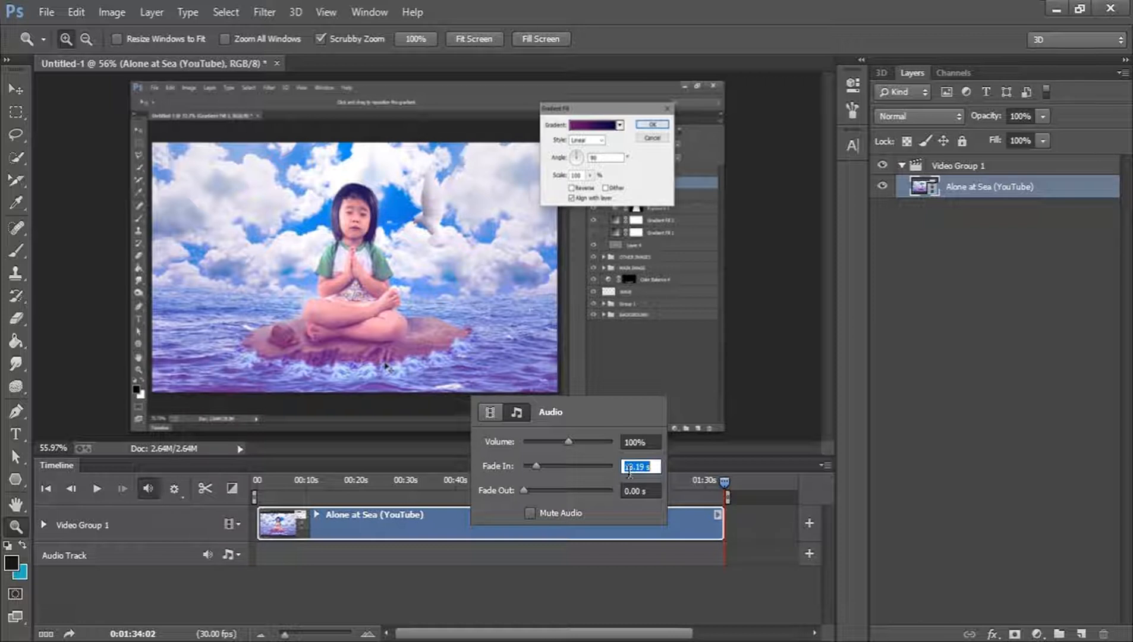
left_click(532, 467)
left_click(489, 410)
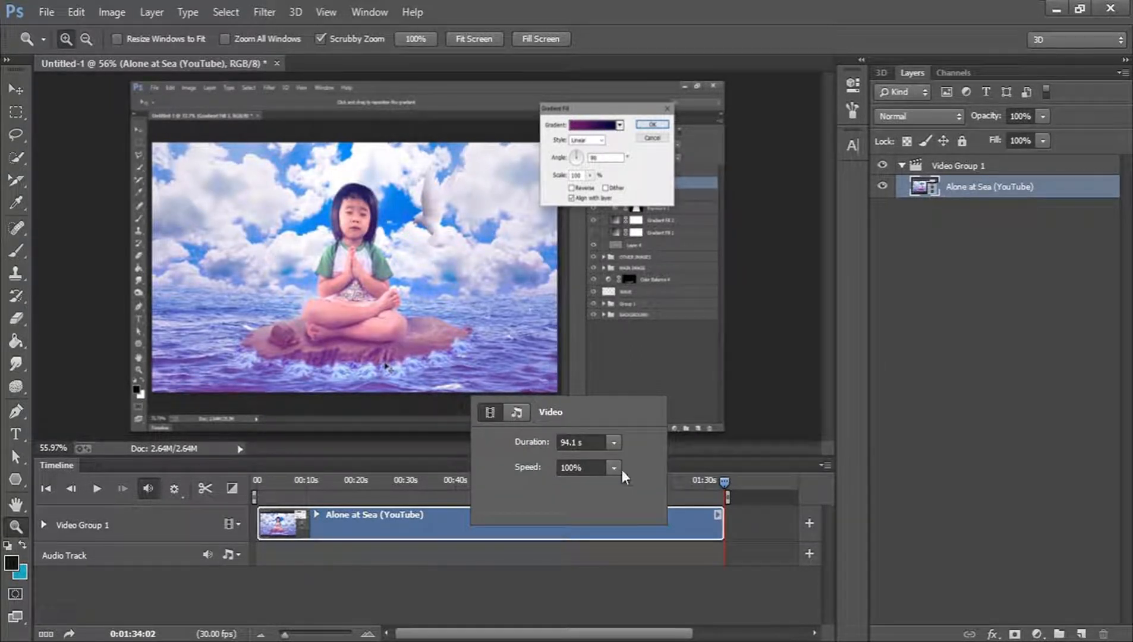
left_click(700, 520)
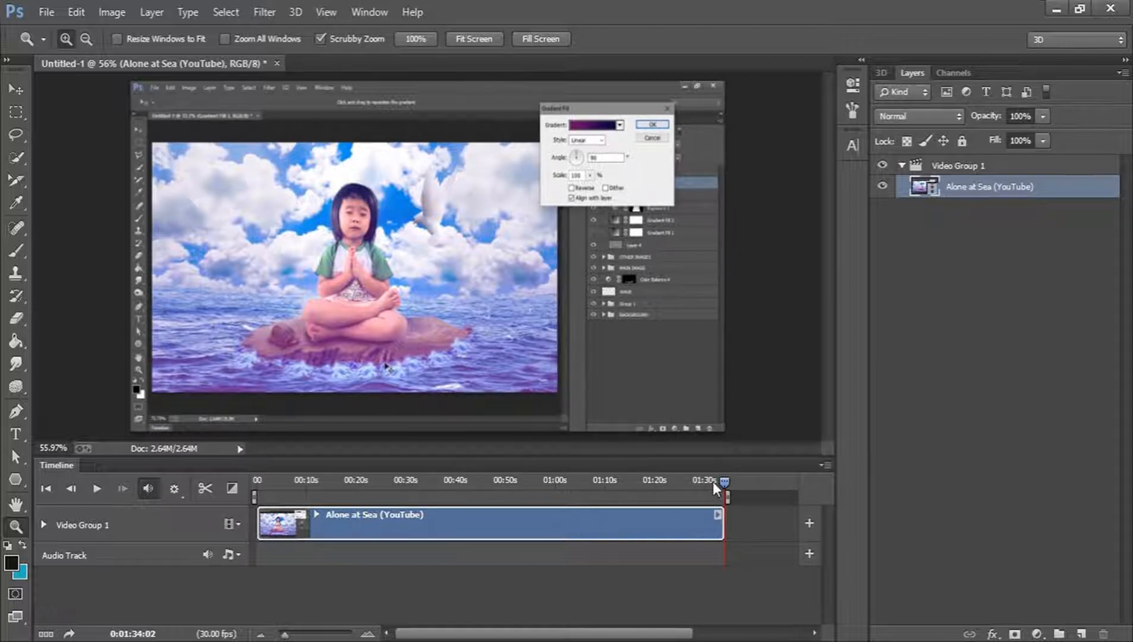
Apply a Gaussian Blur with a 5.0-pixel radius to the video layer at 0:00:25:00.
left_click(559, 480)
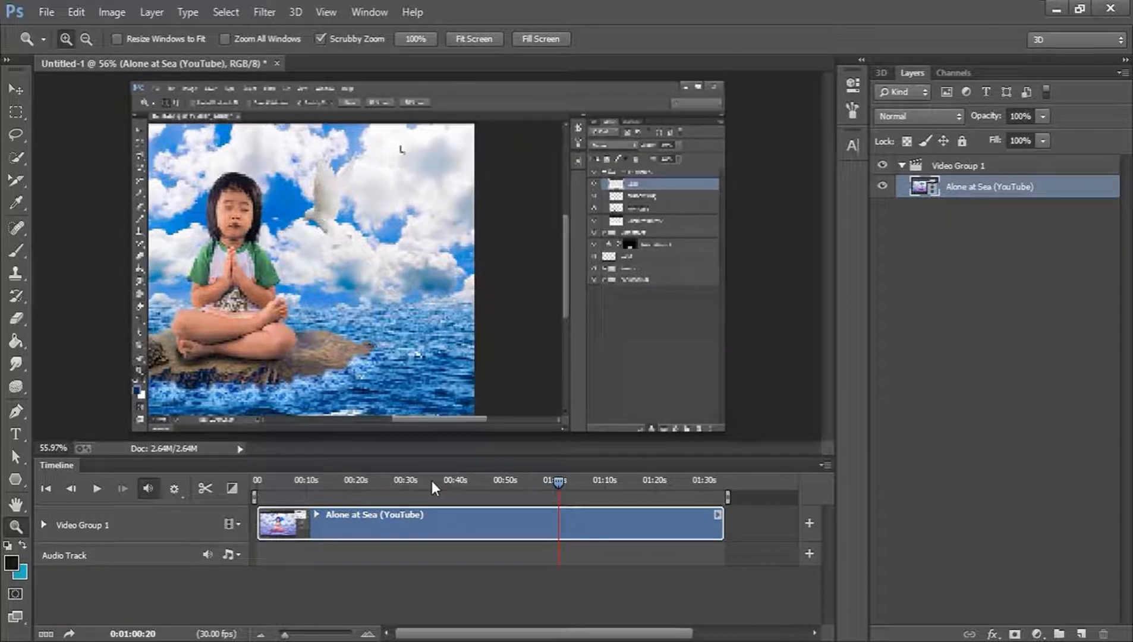
left_click(432, 481)
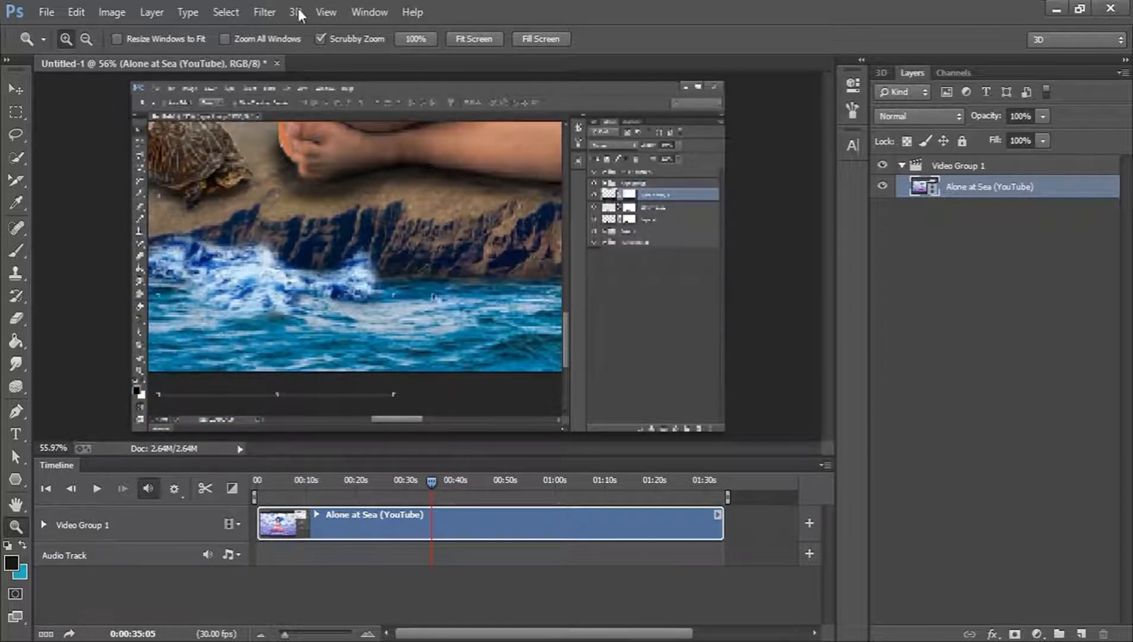
left_click(381, 481)
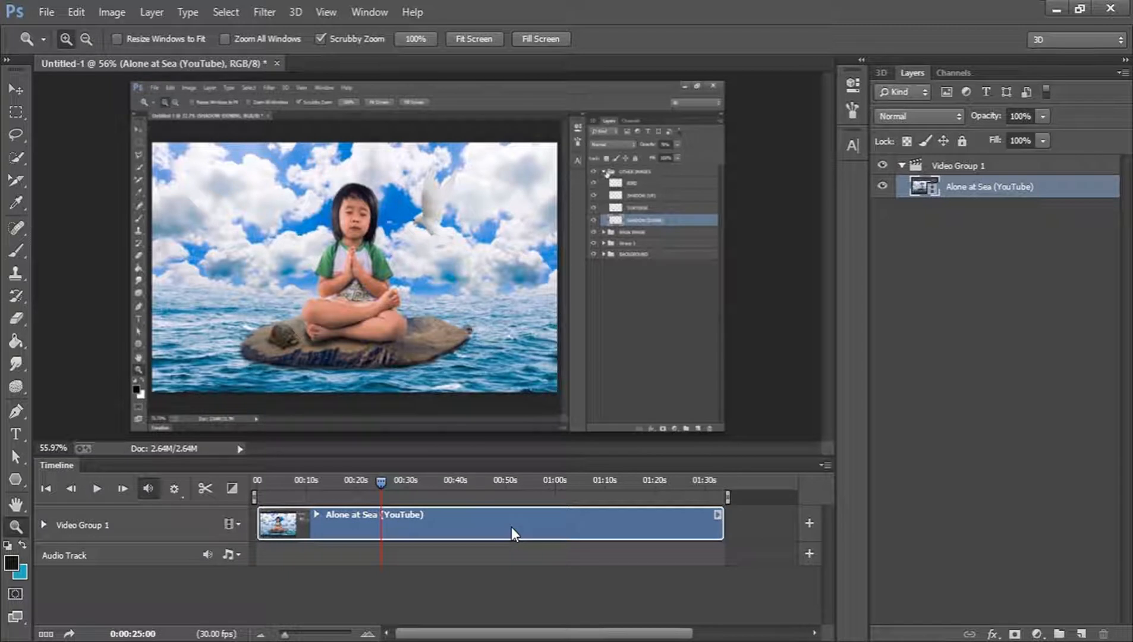
left_click(994, 634)
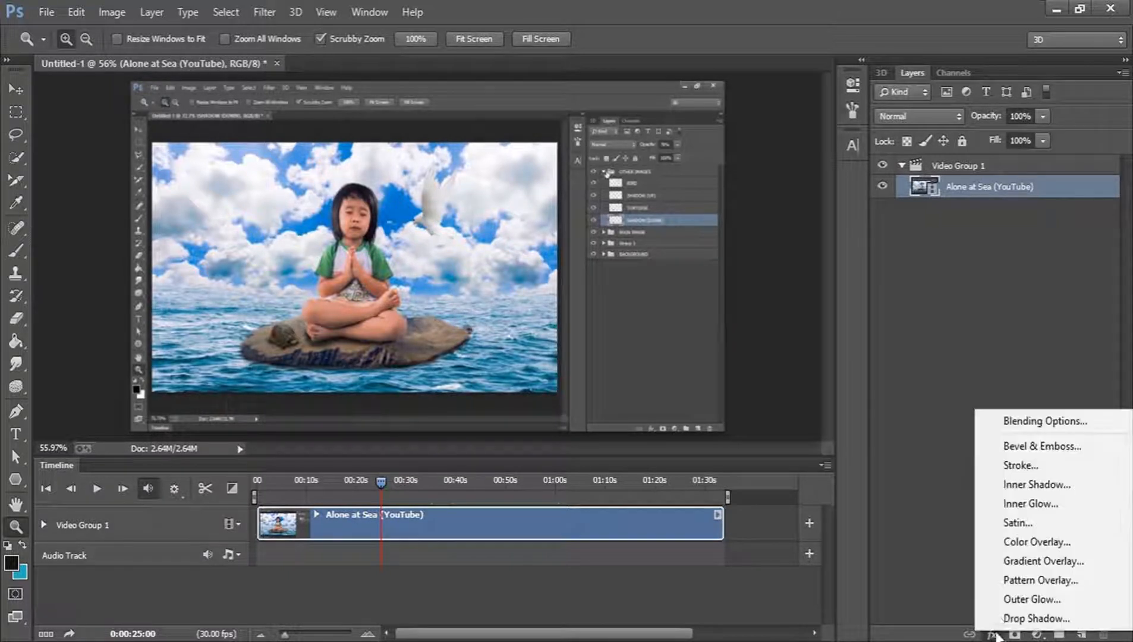
left_click(945, 296)
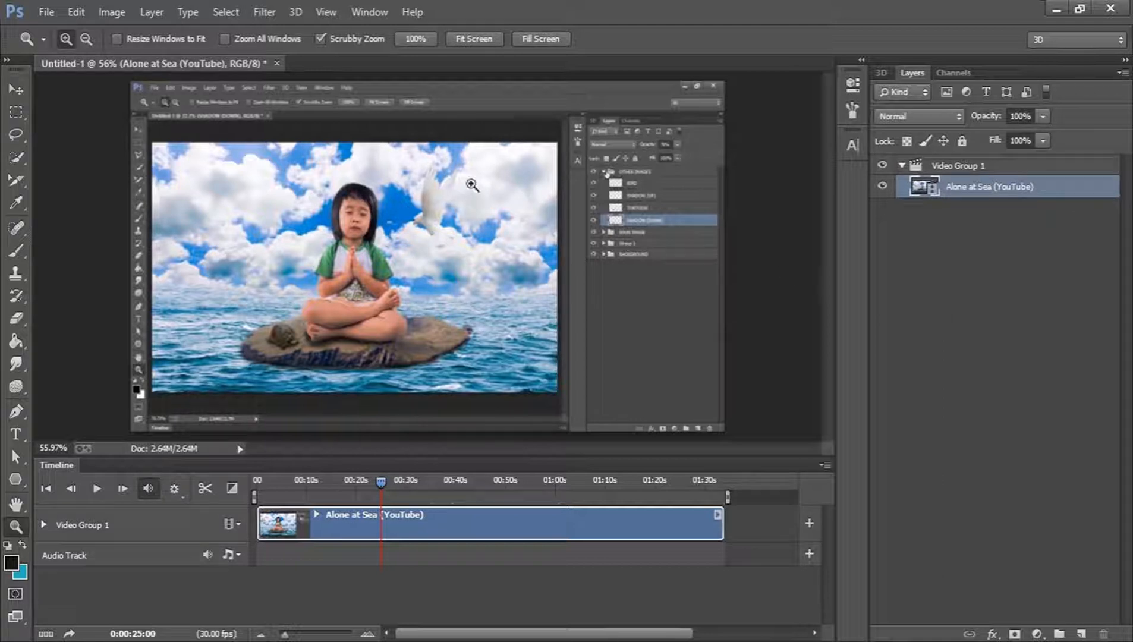
left_click(257, 10)
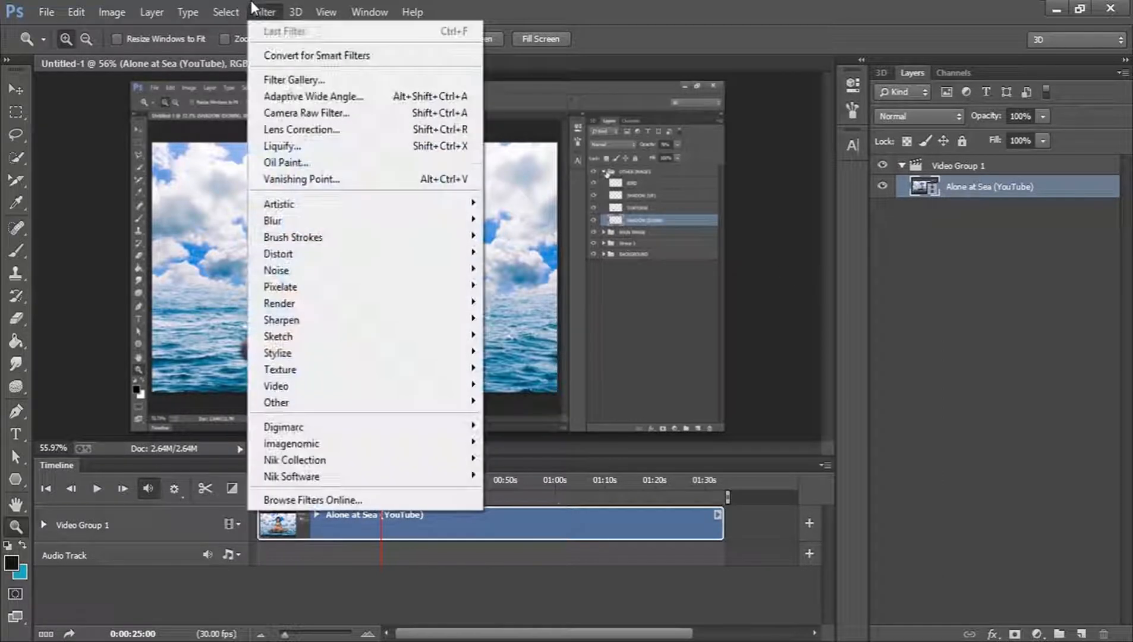
mouse_move(328, 229)
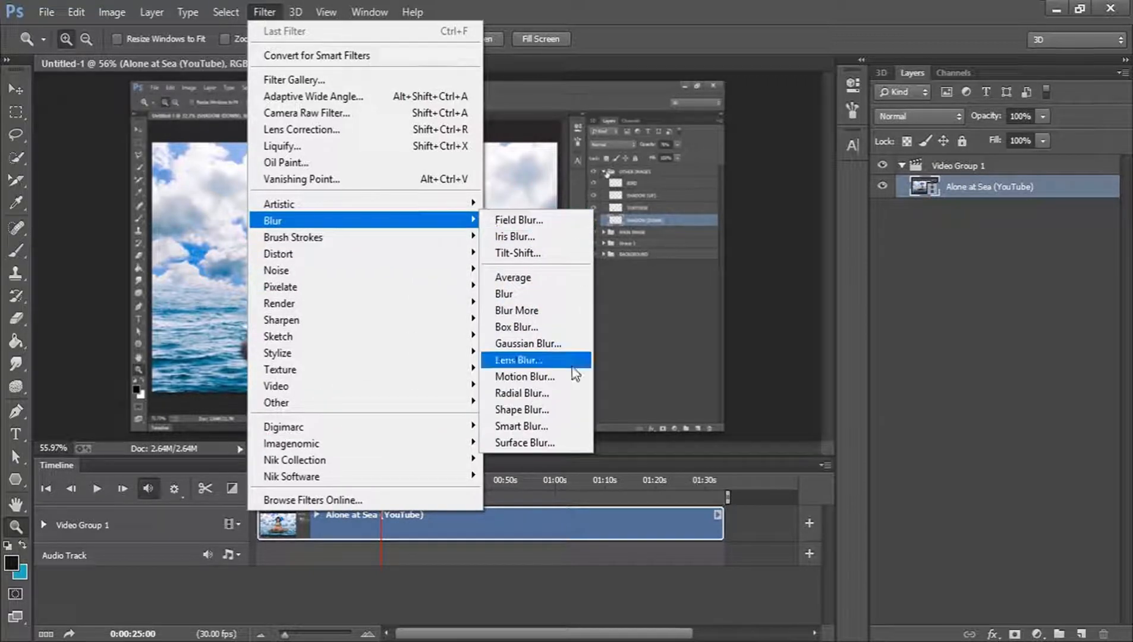
left_click(558, 344)
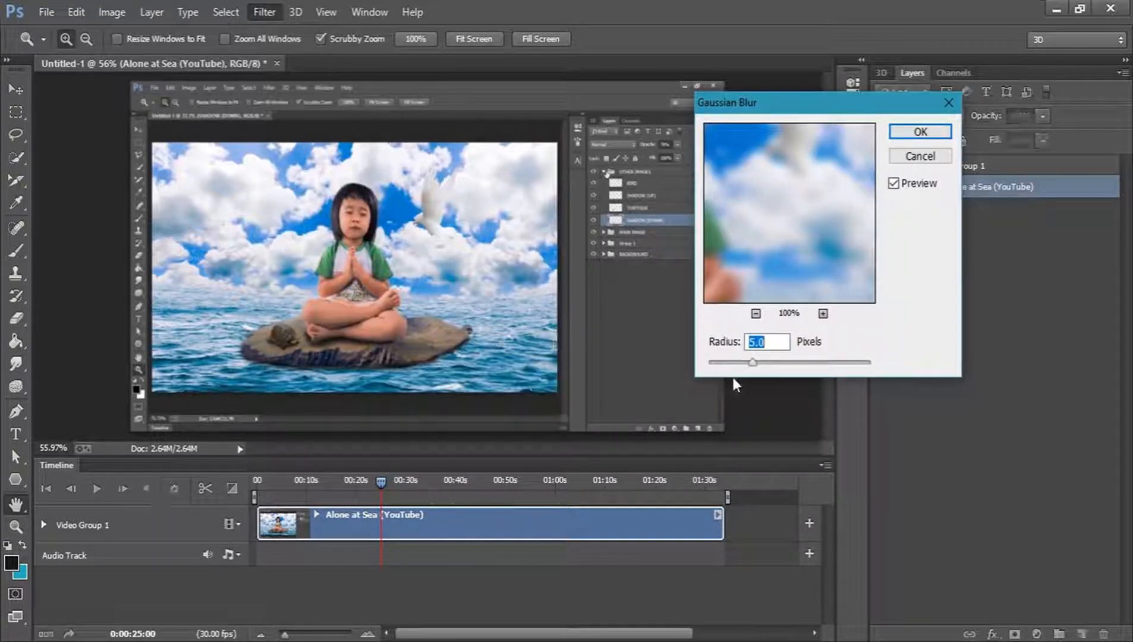
left_click(920, 132)
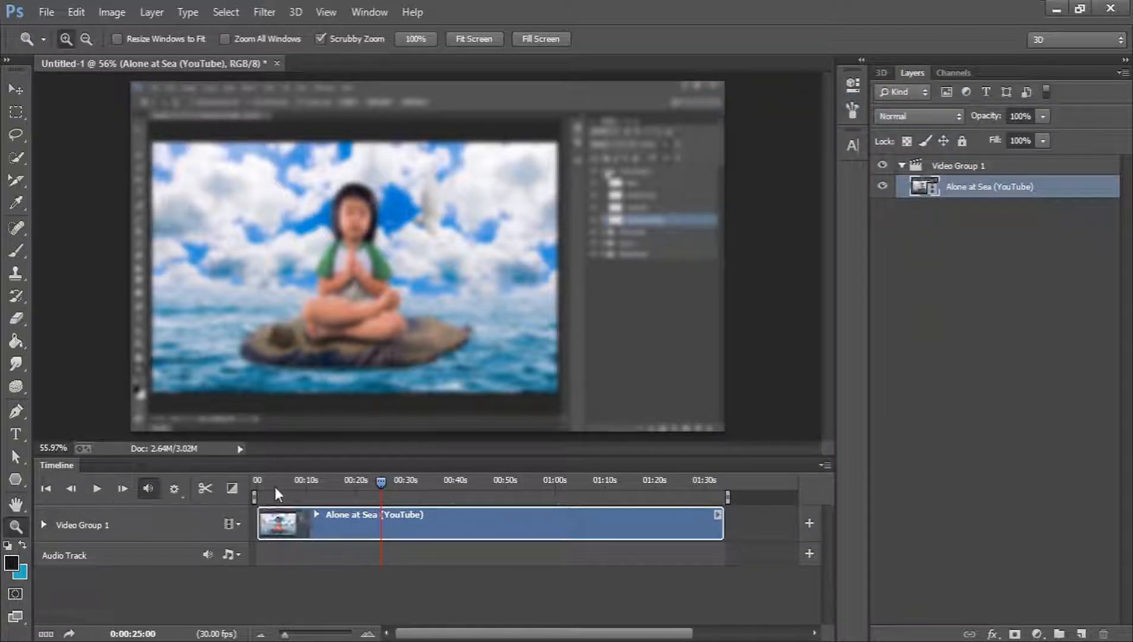
Check frames before and after the blurred one, up to 0:00:30:15, to see whether the blur applies there.
left_click(305, 476)
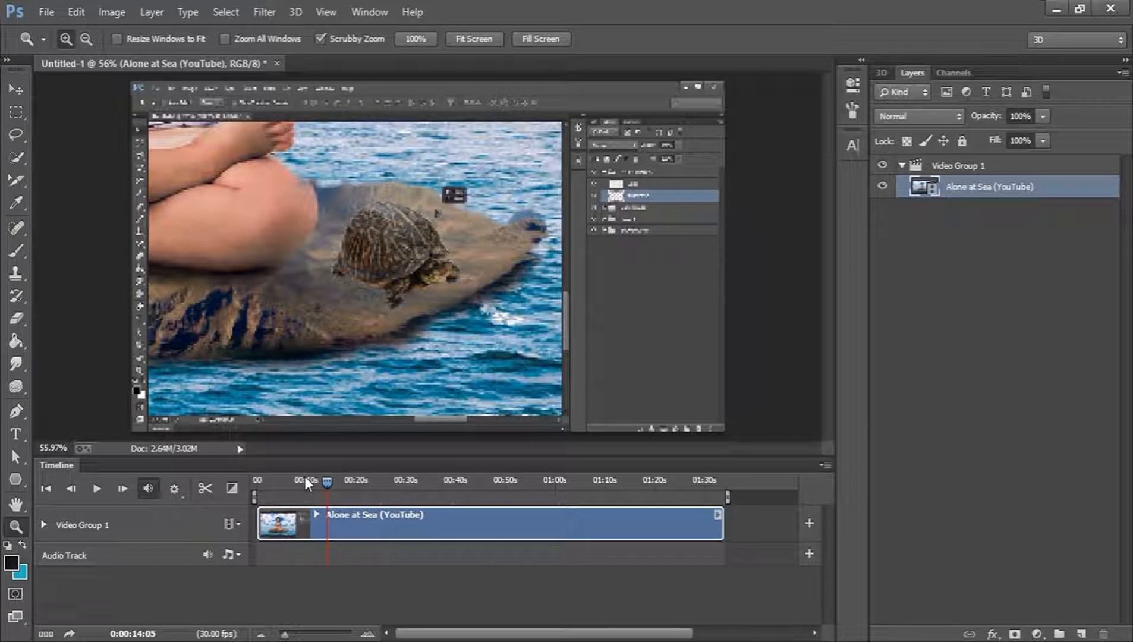
left_click(304, 477)
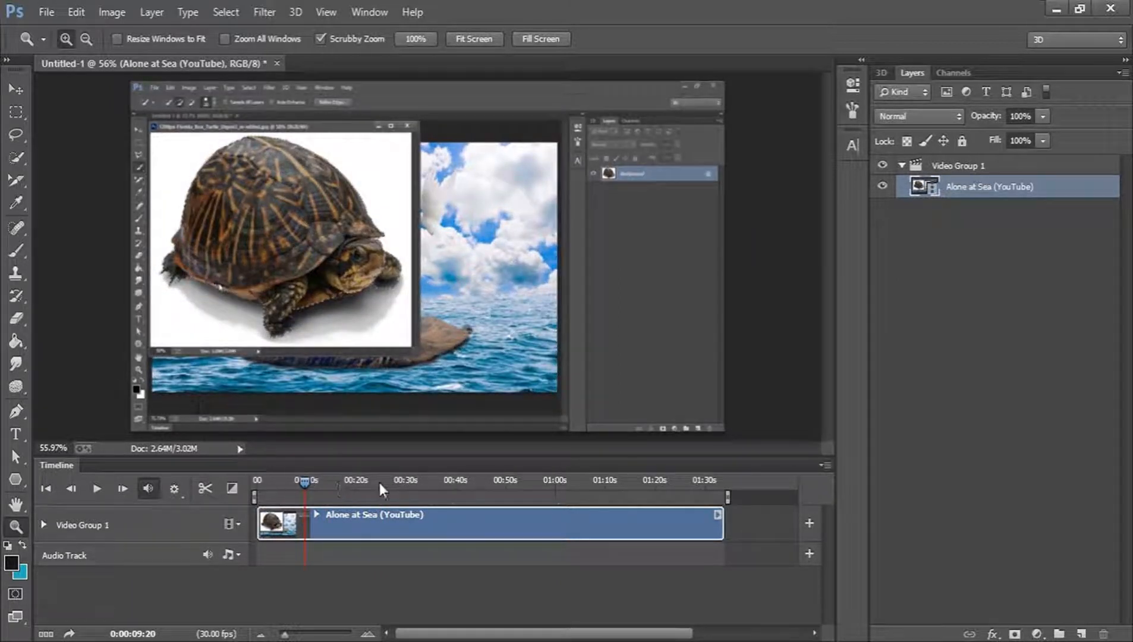
left_click(403, 484)
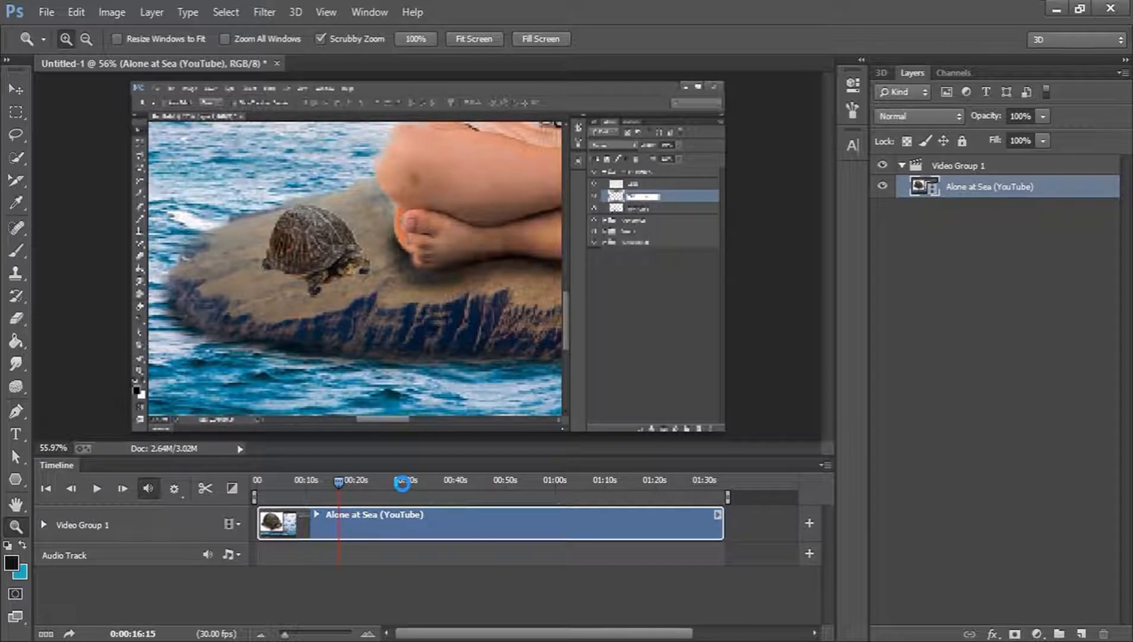
left_click(407, 485)
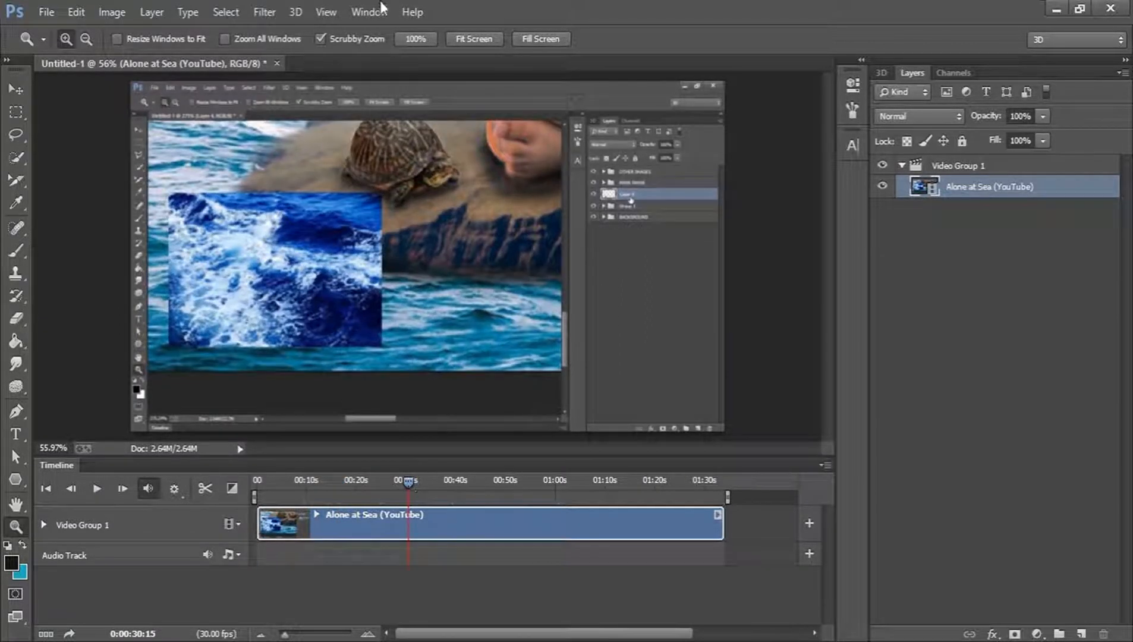
Apply a Motion Blur with an angle of 0° and a distance of 176 pixels at 0:00:30:15, and check the neighbouring frames.
left_click(258, 12)
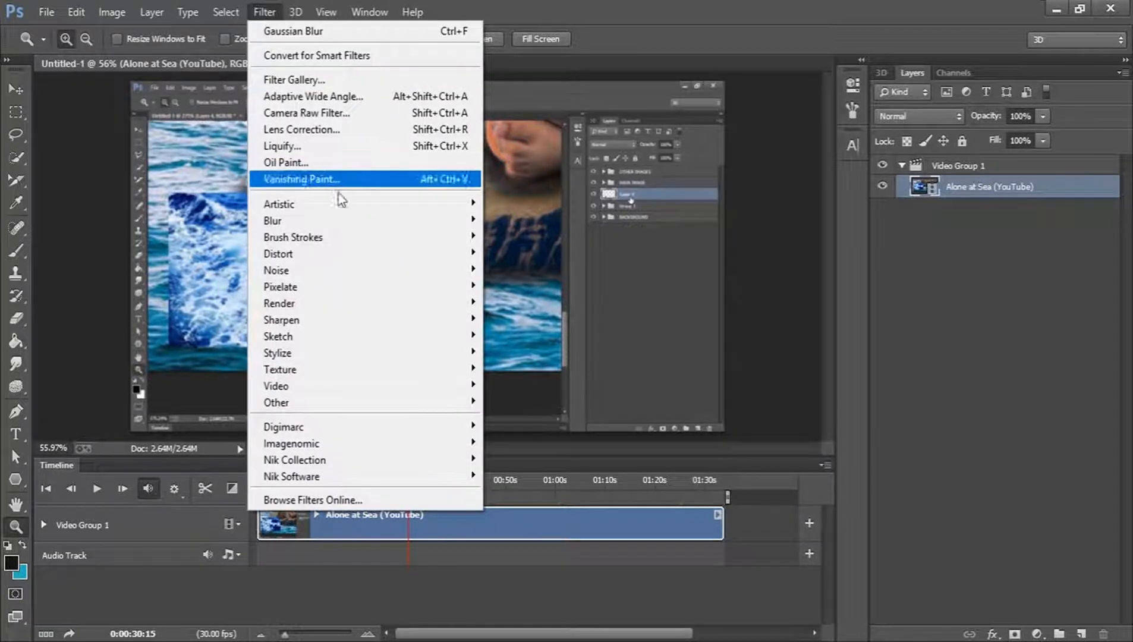
mouse_move(423, 229)
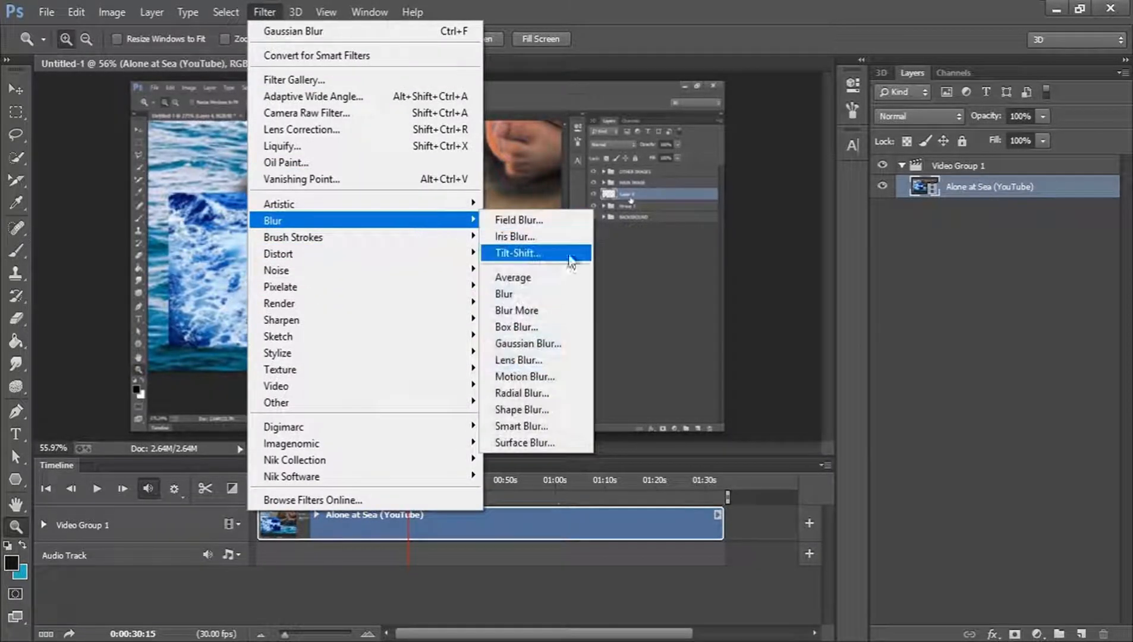
left_click(538, 377)
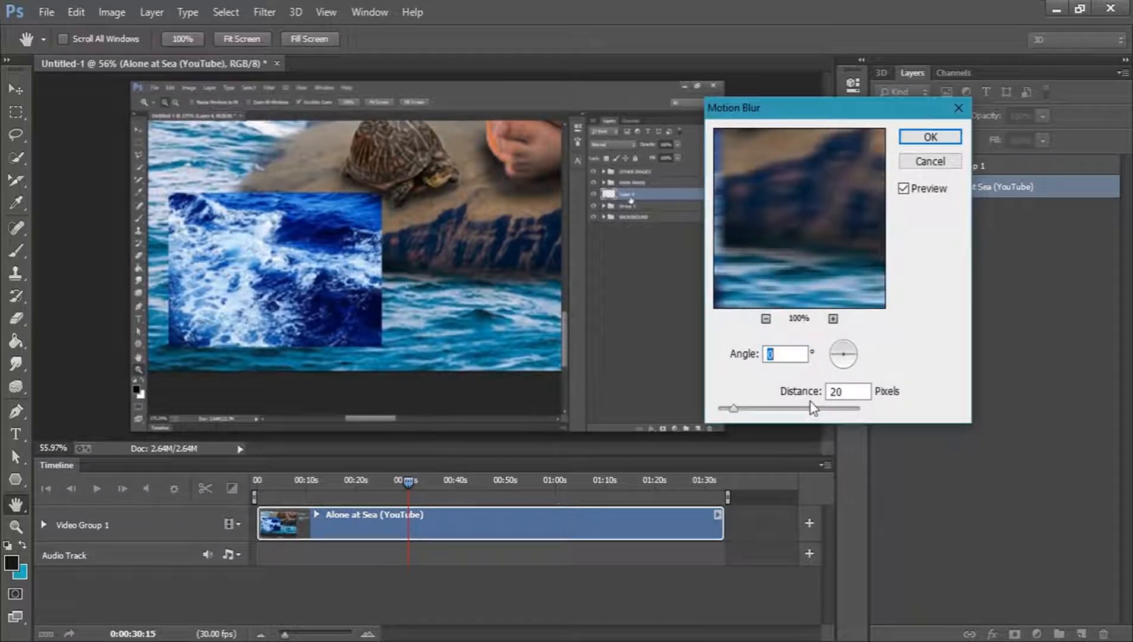
left_click_drag(747, 409, 785, 410)
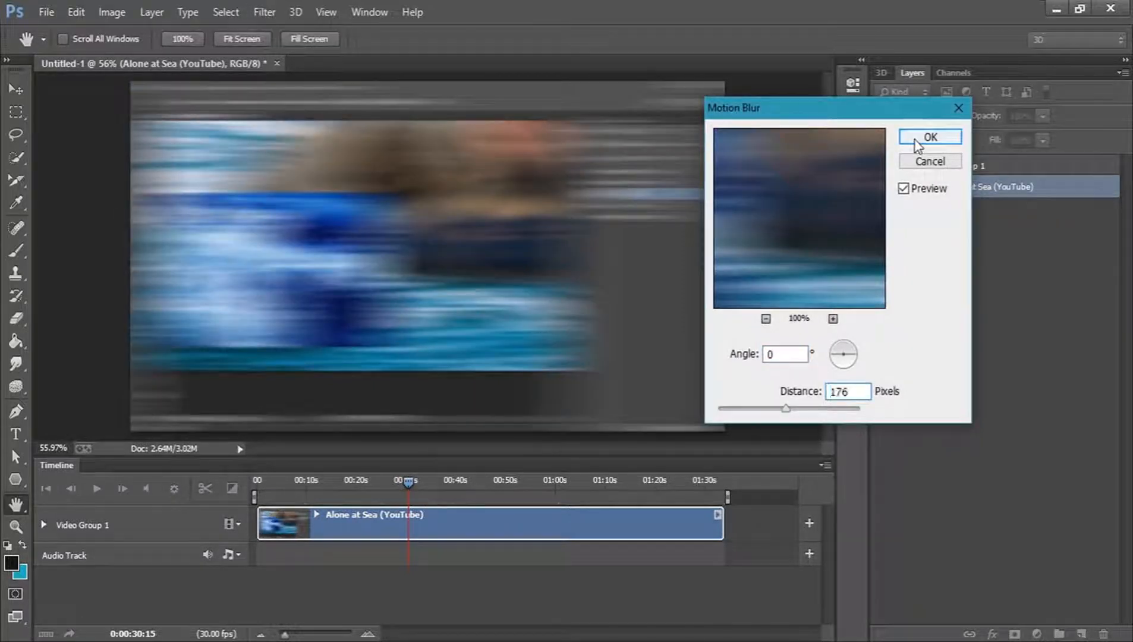
left_click(915, 138)
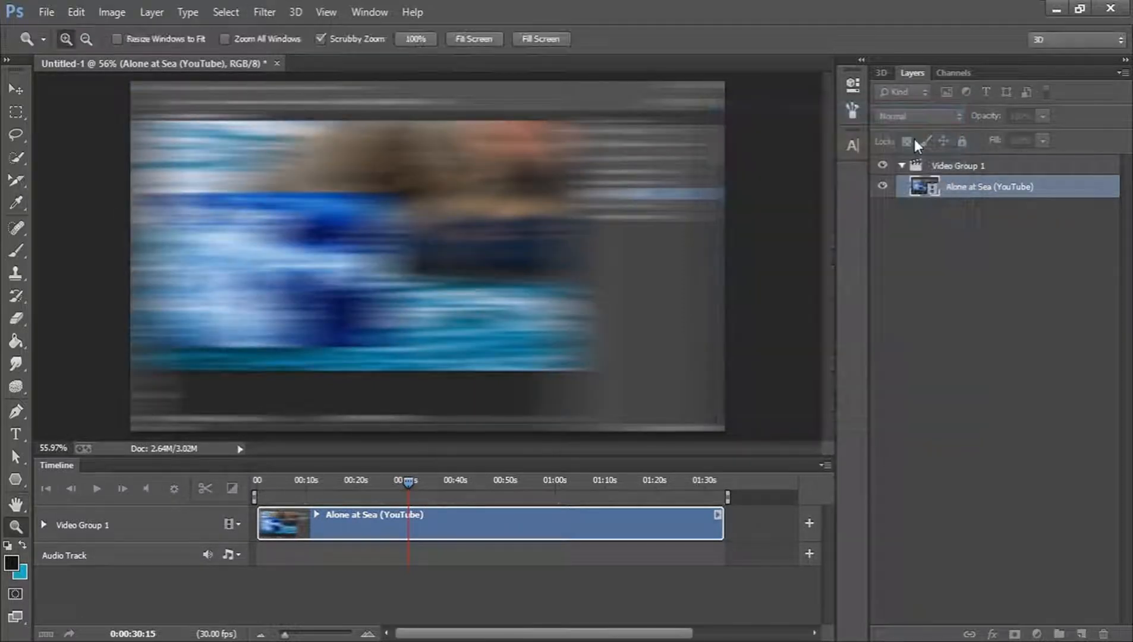
left_click(403, 481)
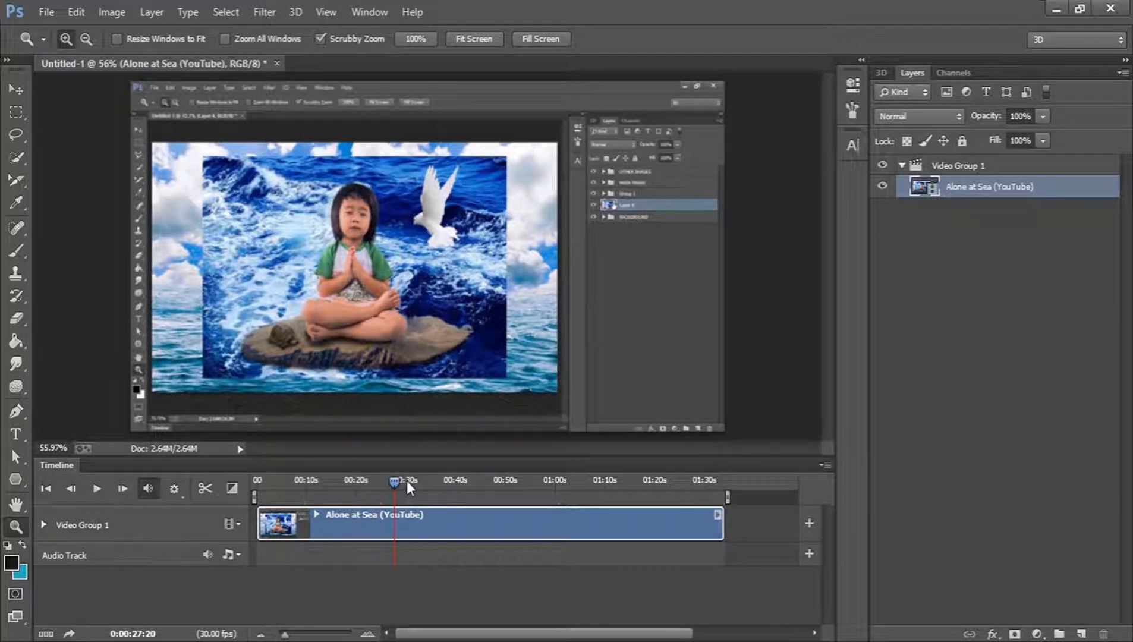
left_click(406, 480)
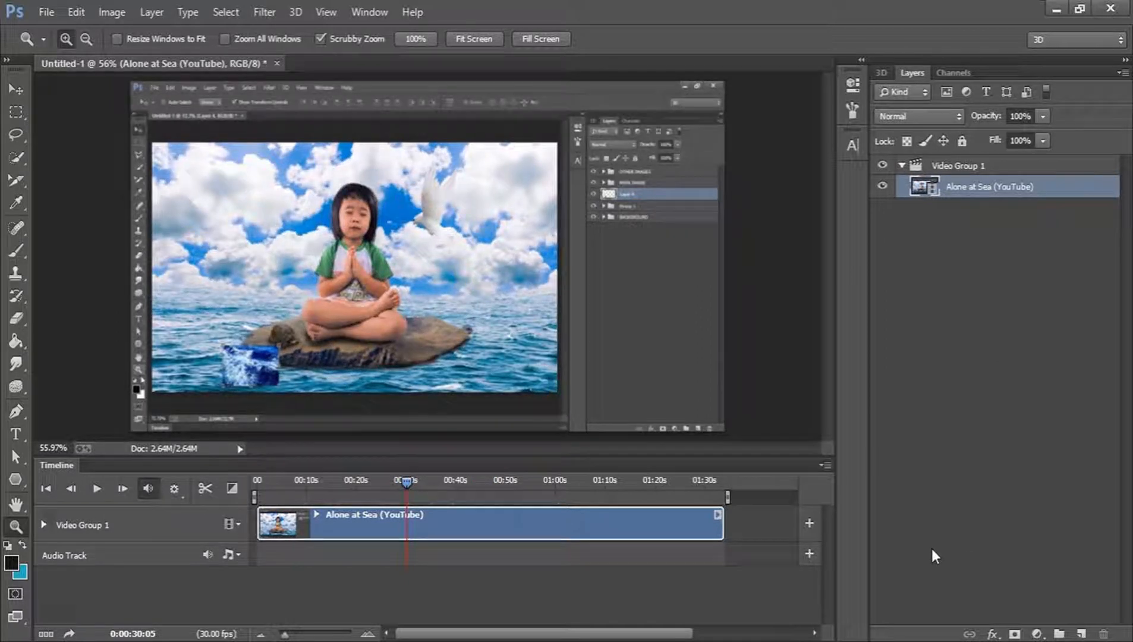
Add a thick black Stroke layer style to the video layer, positioned outside at 100% opacity.
left_click(992, 633)
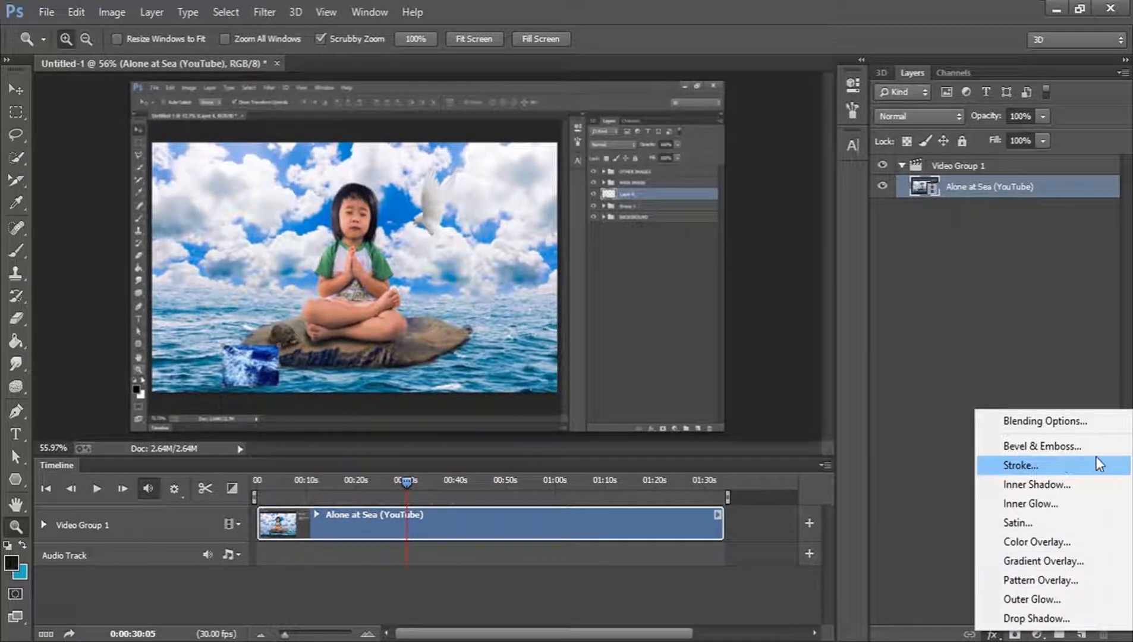
left_click(1067, 466)
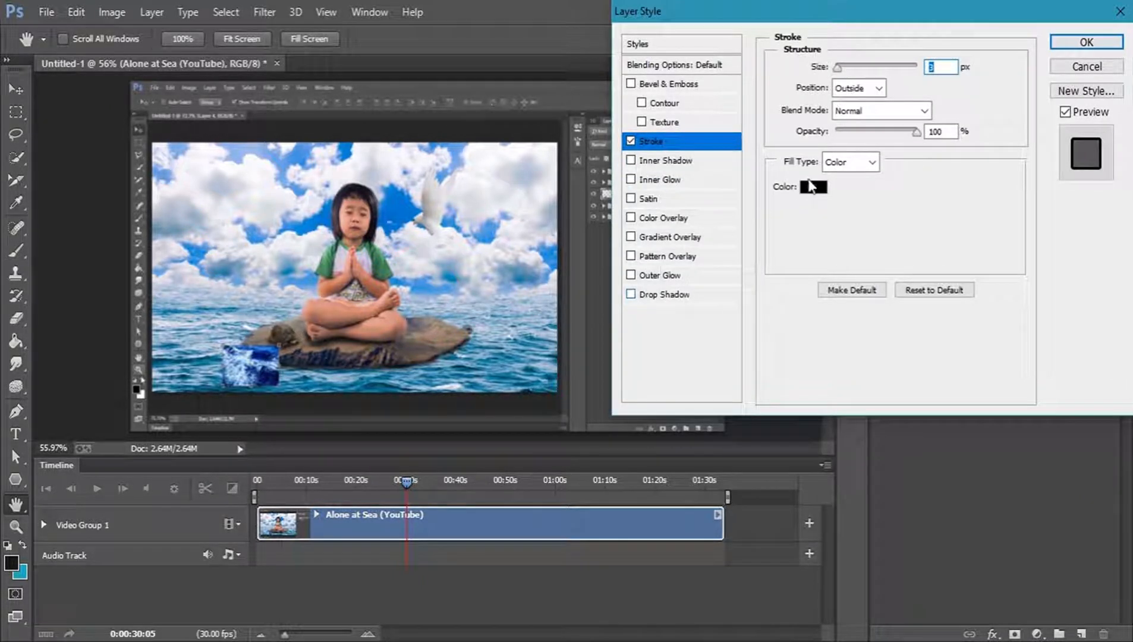
left_click_drag(844, 69, 854, 70)
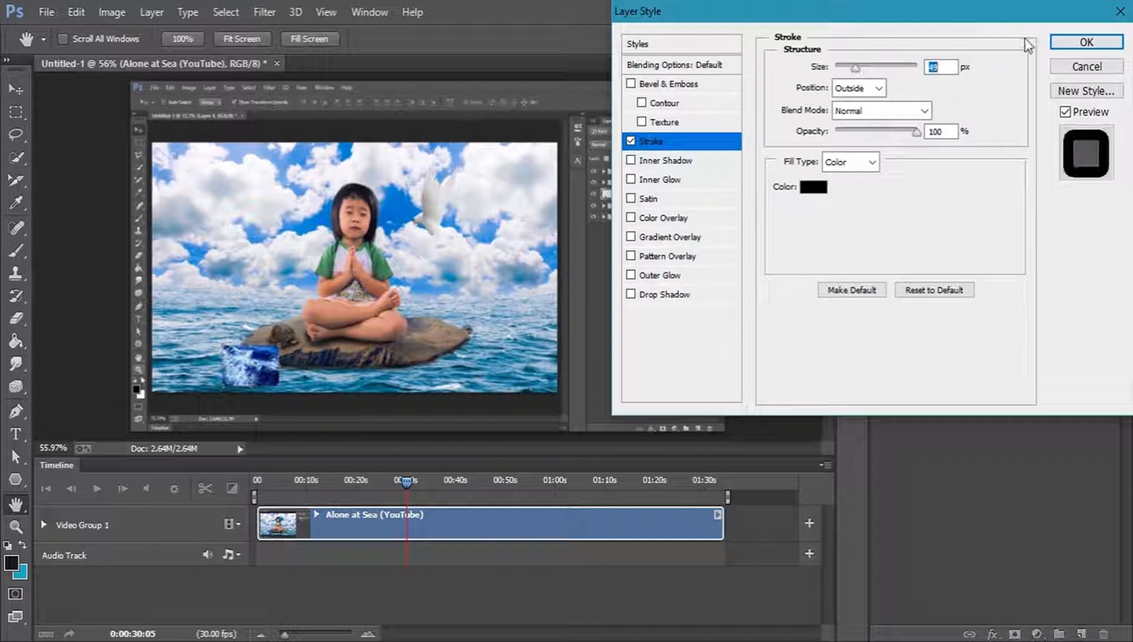
left_click(1063, 42)
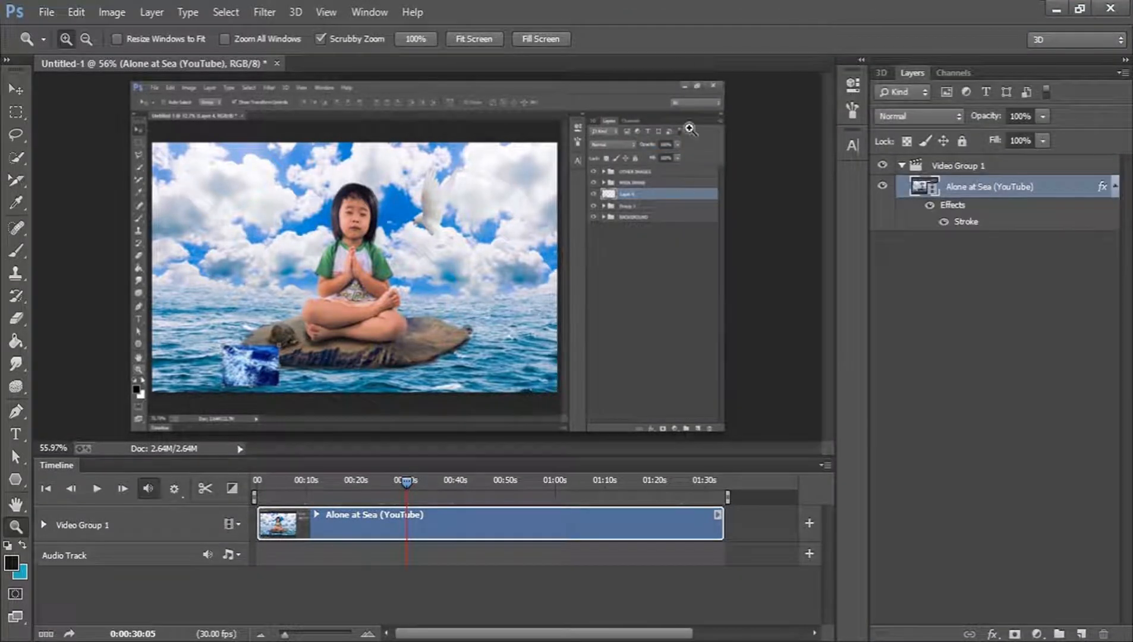
Convert the video layer to a smart object and squeeze its width to 90.30%.
left_click(13, 89)
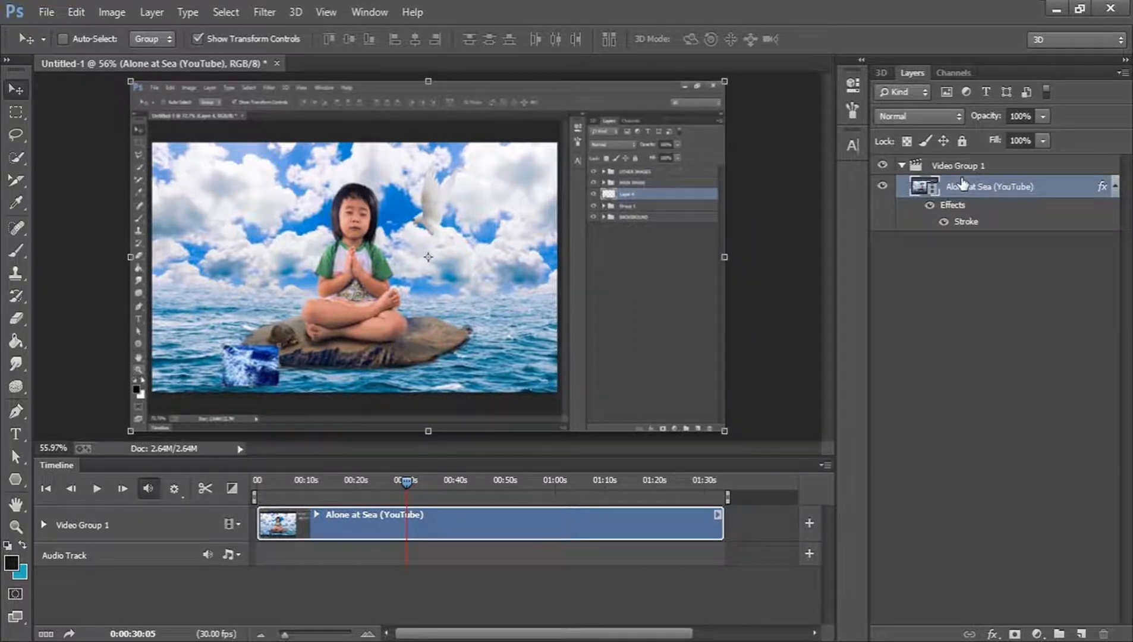
right_click(963, 185)
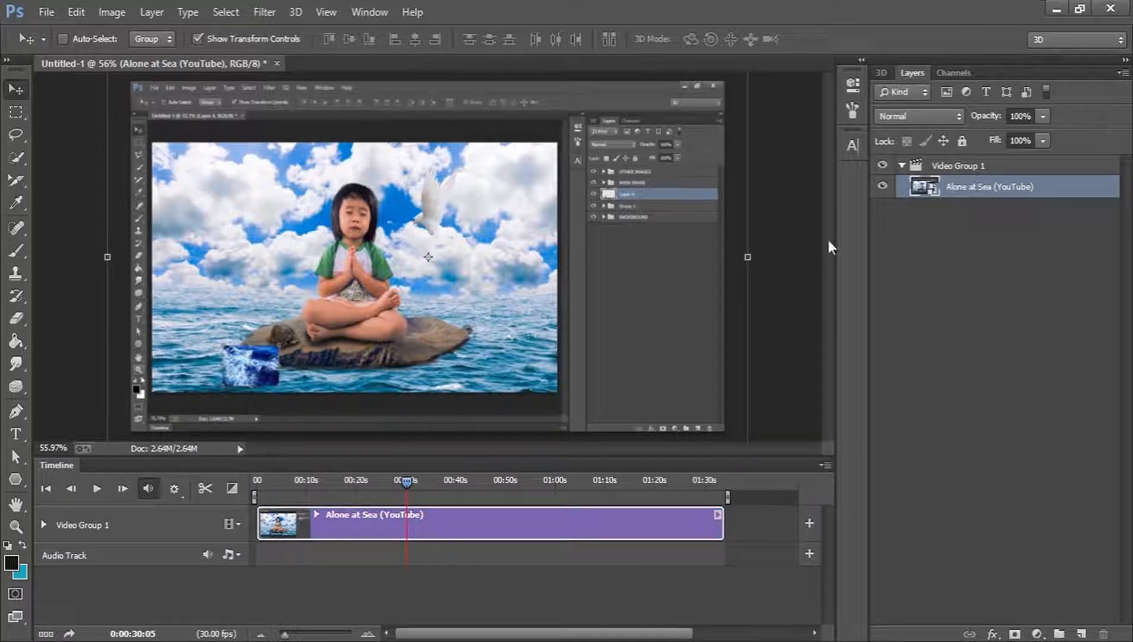
left_click_drag(746, 255, 685, 200)
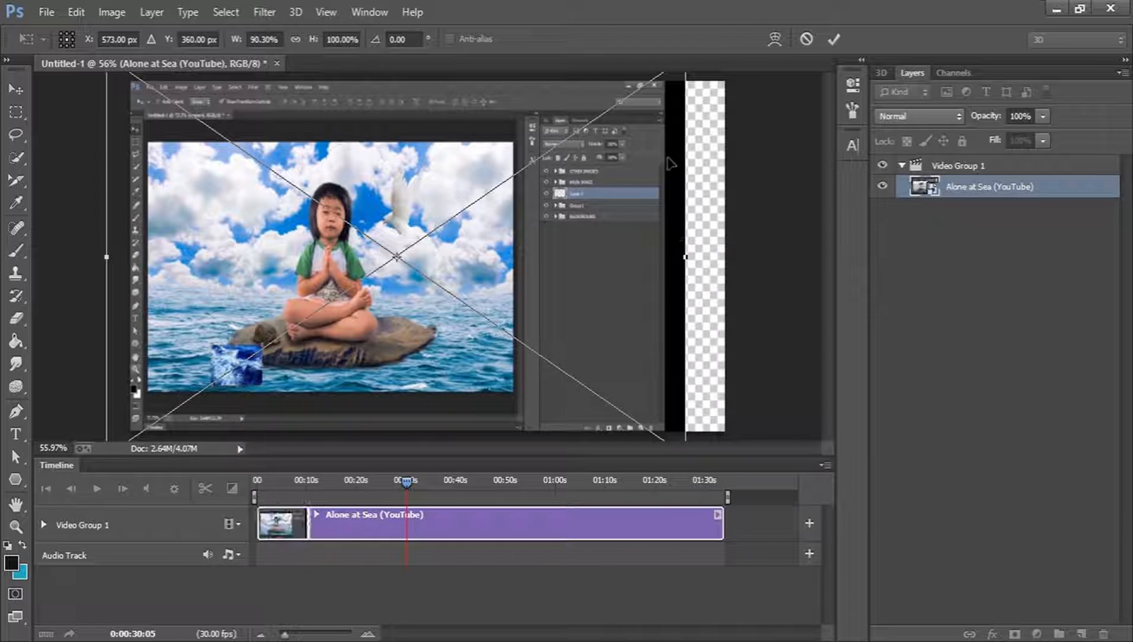
left_click(839, 39)
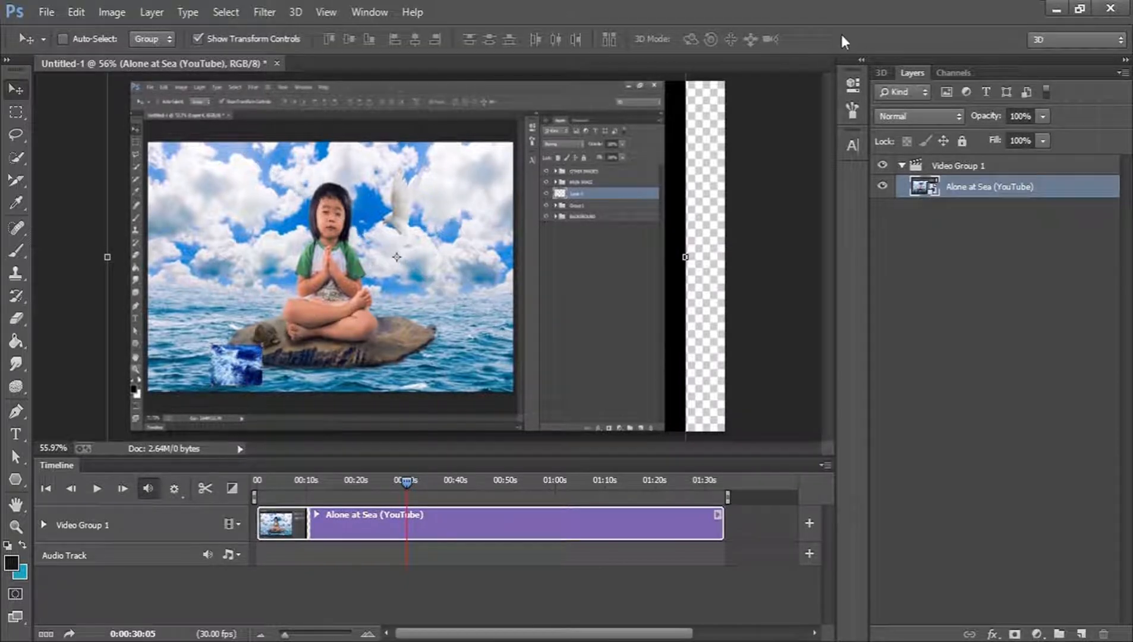
At 0:00:40:10, scale the video smart object so its whole stroked border fits the canvas.
mouse_move(437, 481)
left_mouse_down()
mouse_move(648, 483)
mouse_move(457, 483)
left_mouse_up()
left_click_drag(250, 176, 251, 177)
left_click_drag(132, 95, 306, 264)
left_click_drag(490, 324, 315, 142)
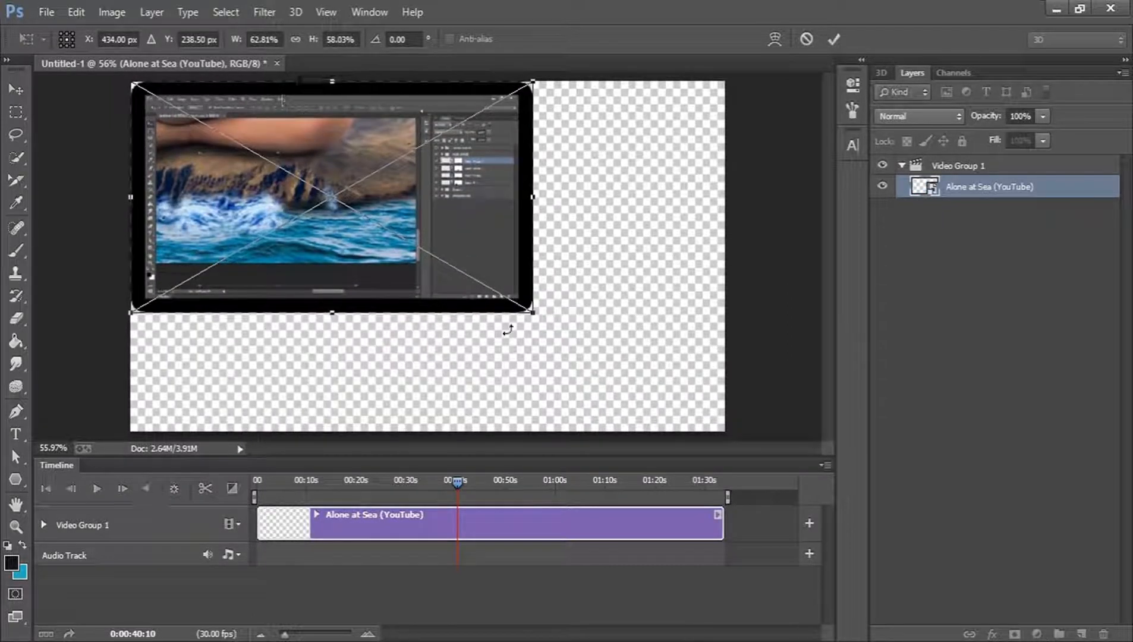
left_click_drag(532, 312, 723, 430)
left_click(834, 39)
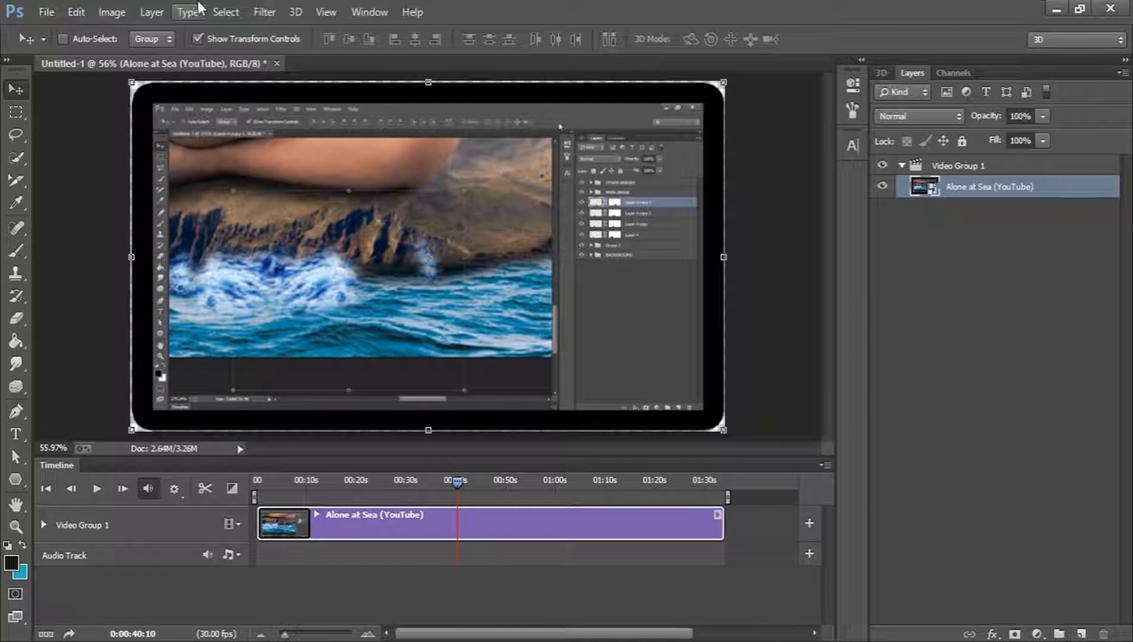
Apply a 176-pixel Motion Blur at 0° as a smart filter and check it on other frames, including 0:00:25:25 and 0:00:10:20.
left_click(264, 12)
mouse_move(406, 223)
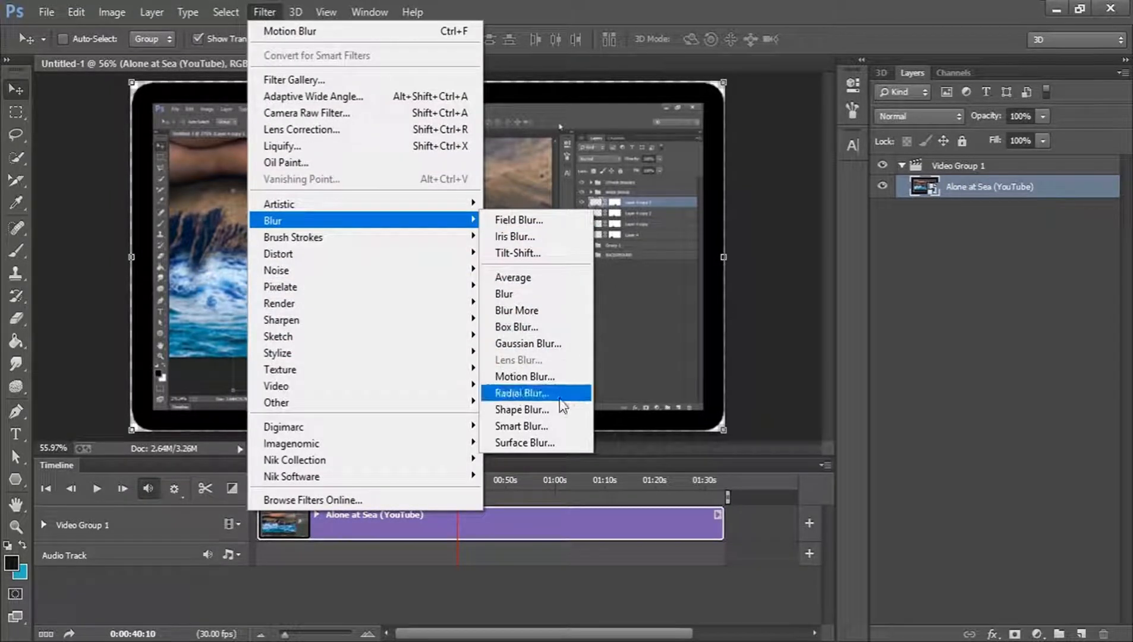
left_click(524, 384)
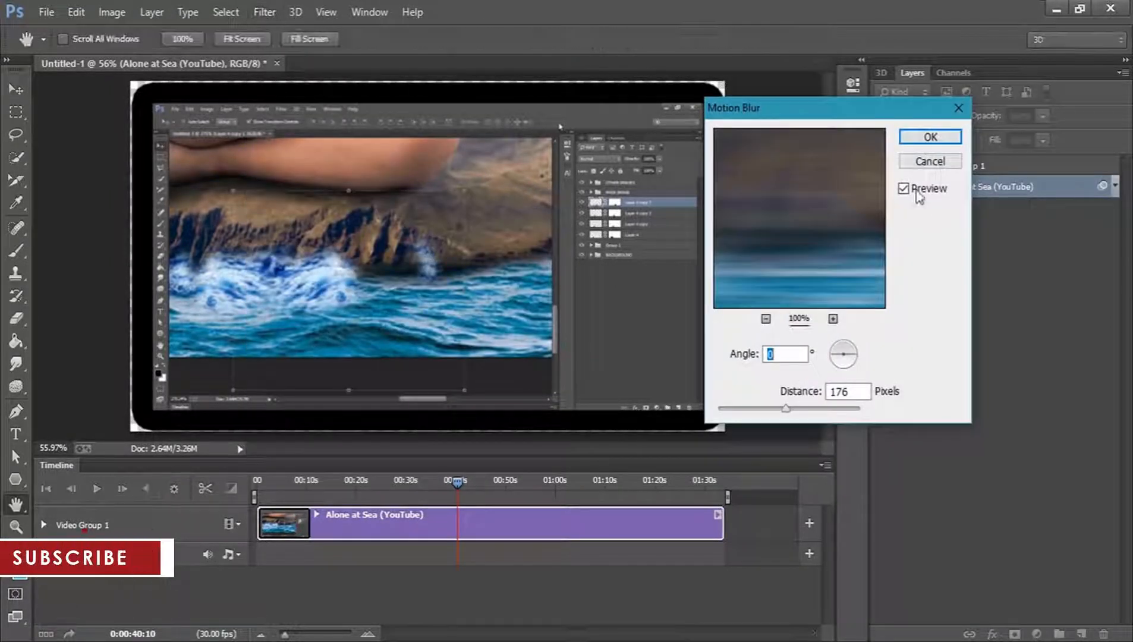
left_click(922, 136)
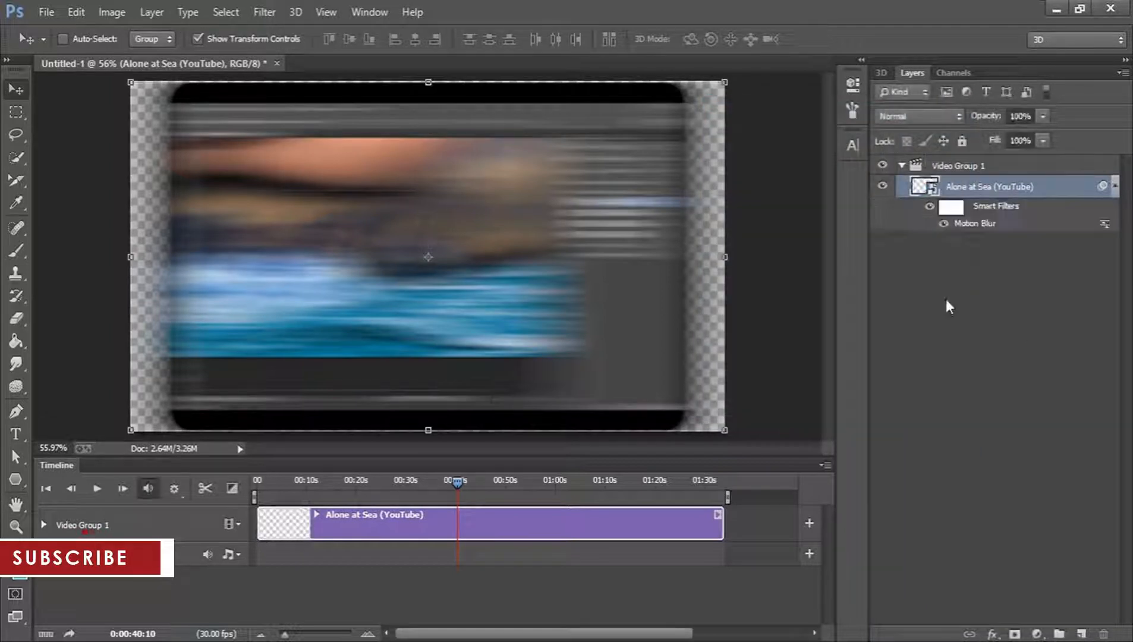
left_click(384, 486)
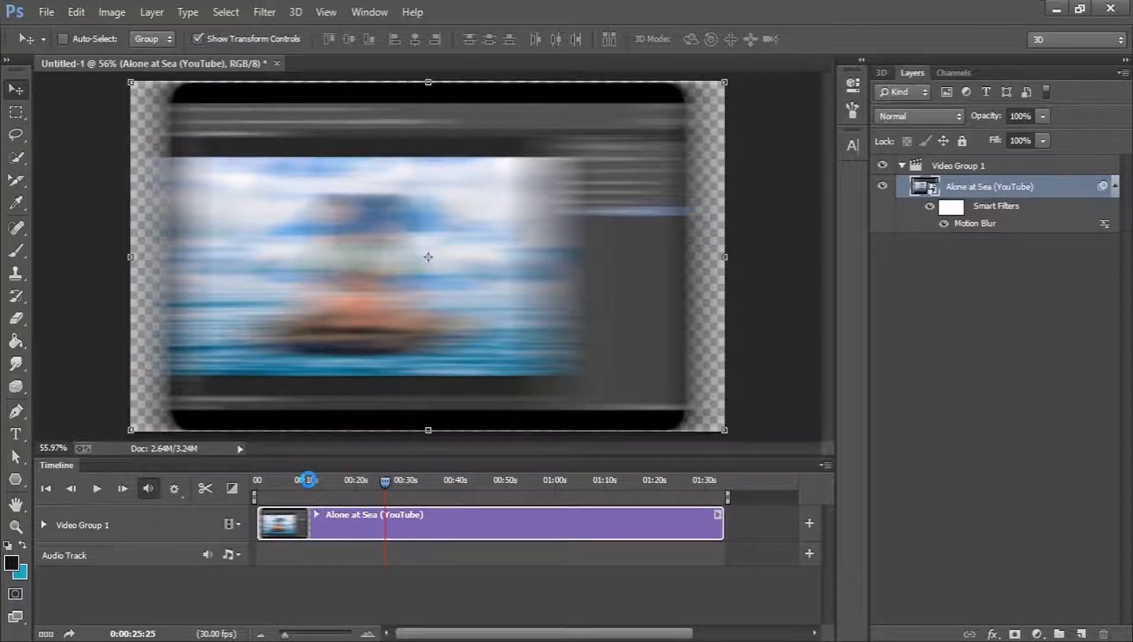
left_click(309, 484)
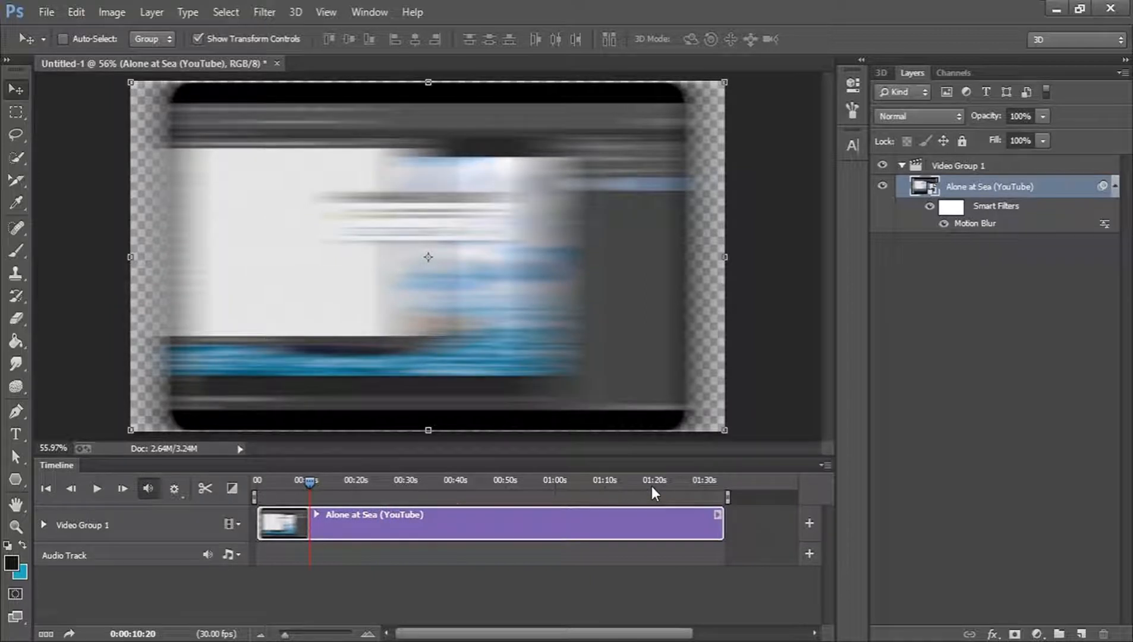
left_click(649, 492)
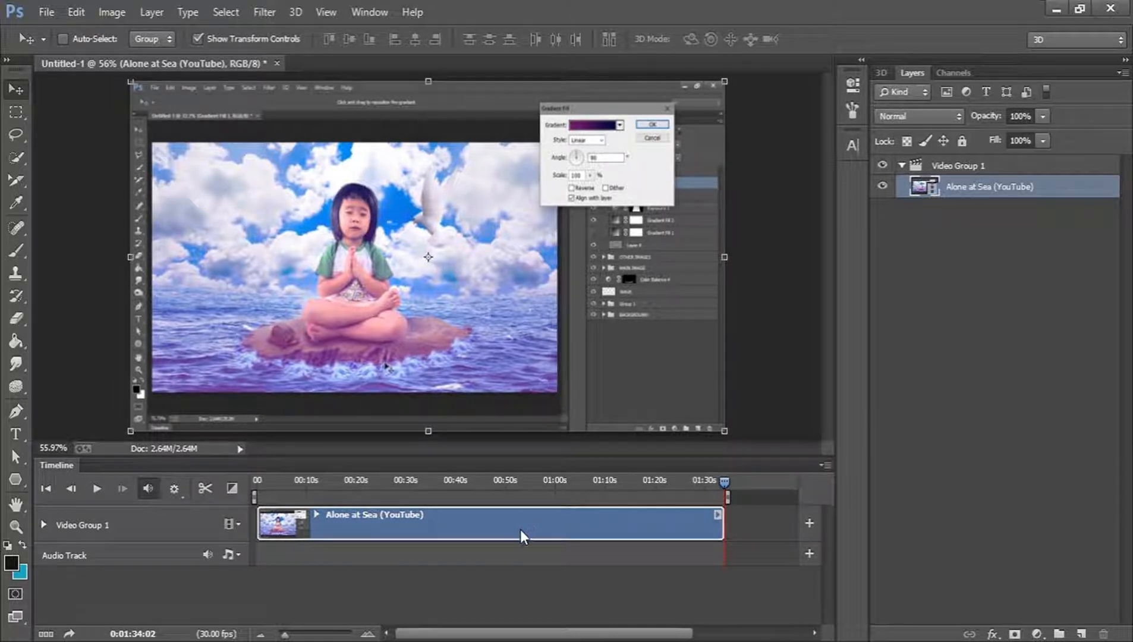
Apply Smart Sharpen to the video layer at 0:01:34:02 with amount 301%, radius 7.0 px, noise reduction 10% and Lens Blur removal.
left_click(257, 7)
mouse_move(344, 321)
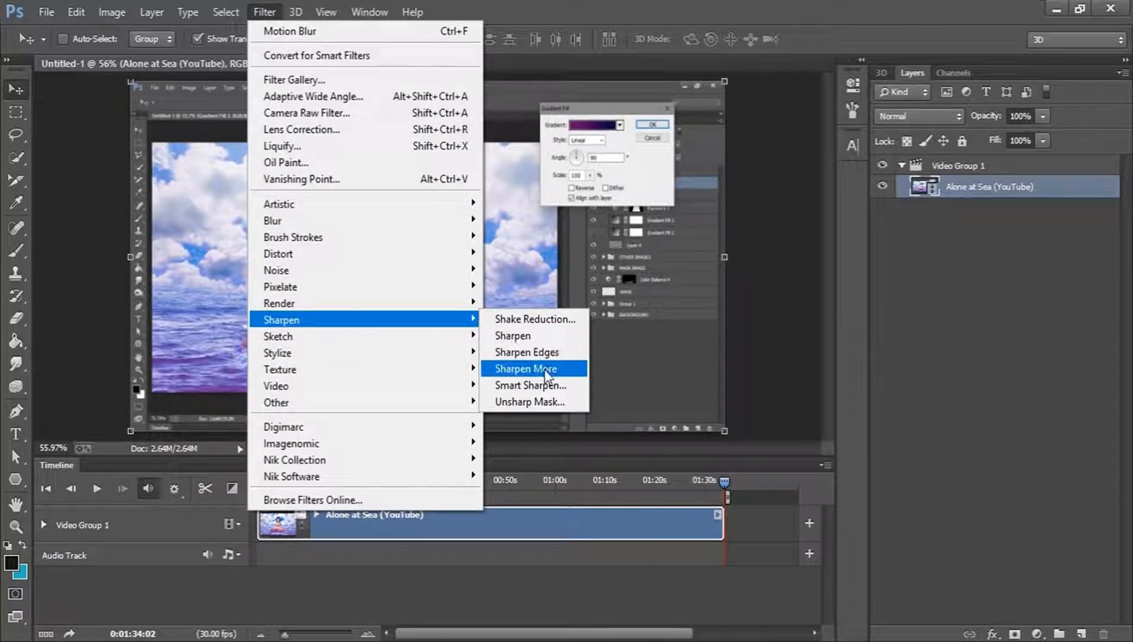
left_click(570, 391)
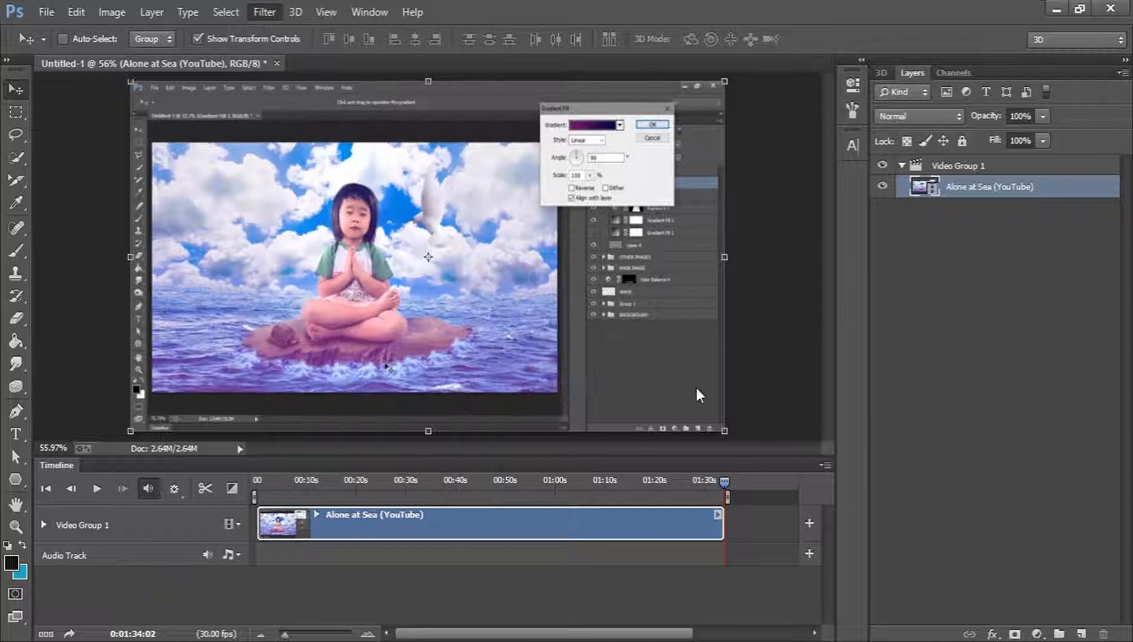
left_click_drag(690, 208, 714, 219)
left_click_drag(727, 124, 1013, 87)
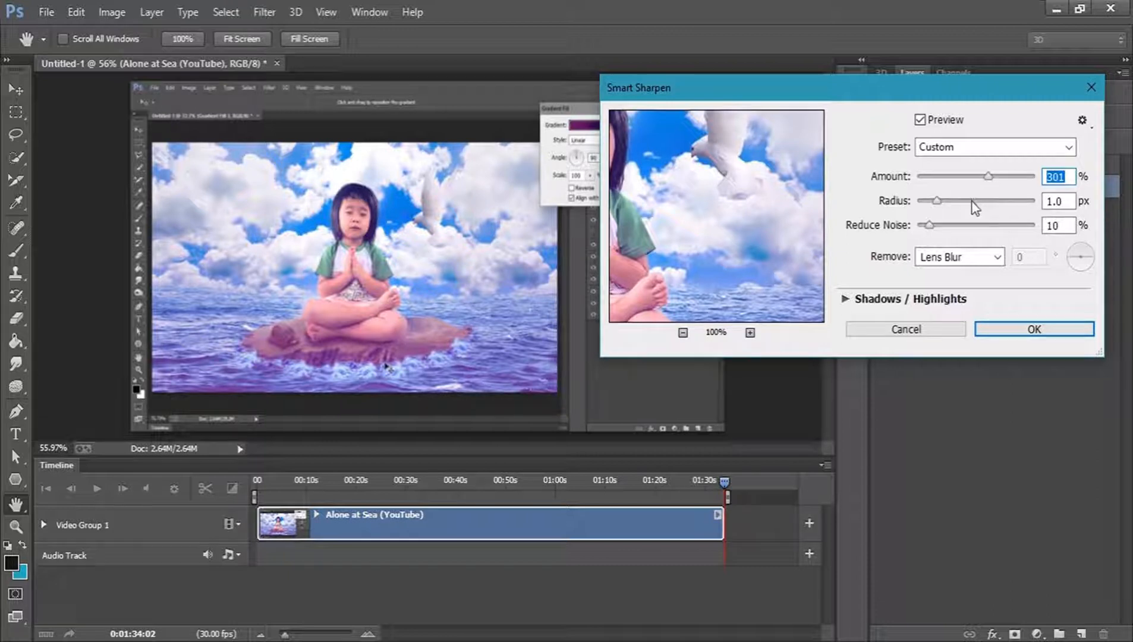
left_click_drag(975, 207, 970, 206)
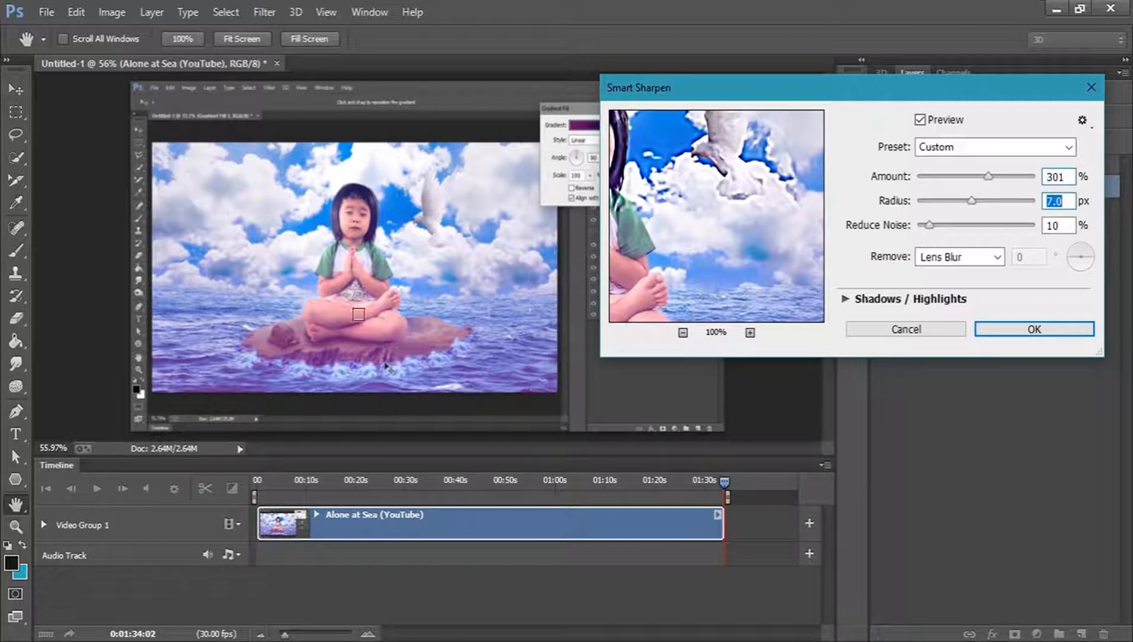
left_click_drag(724, 191, 767, 268)
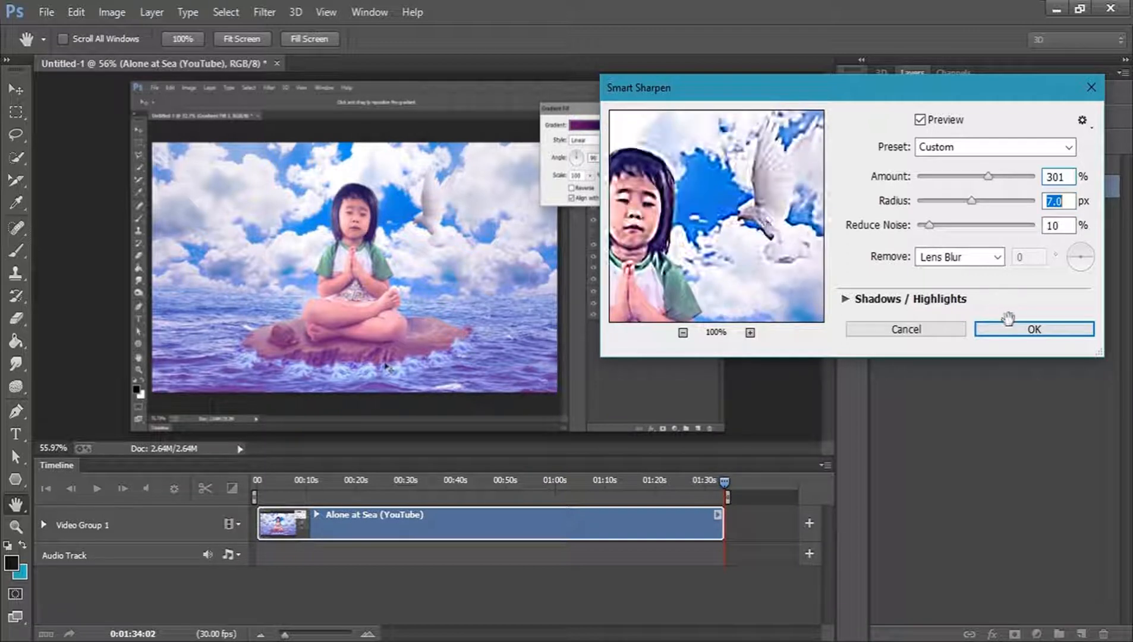
left_click_drag(685, 203, 732, 203)
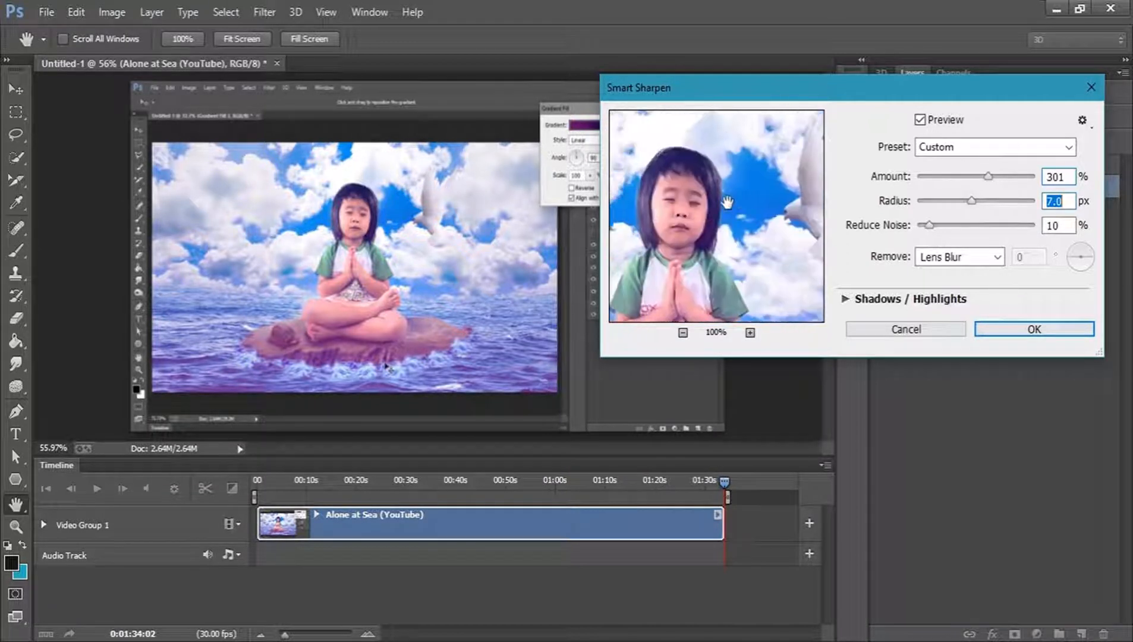
left_click(1011, 330)
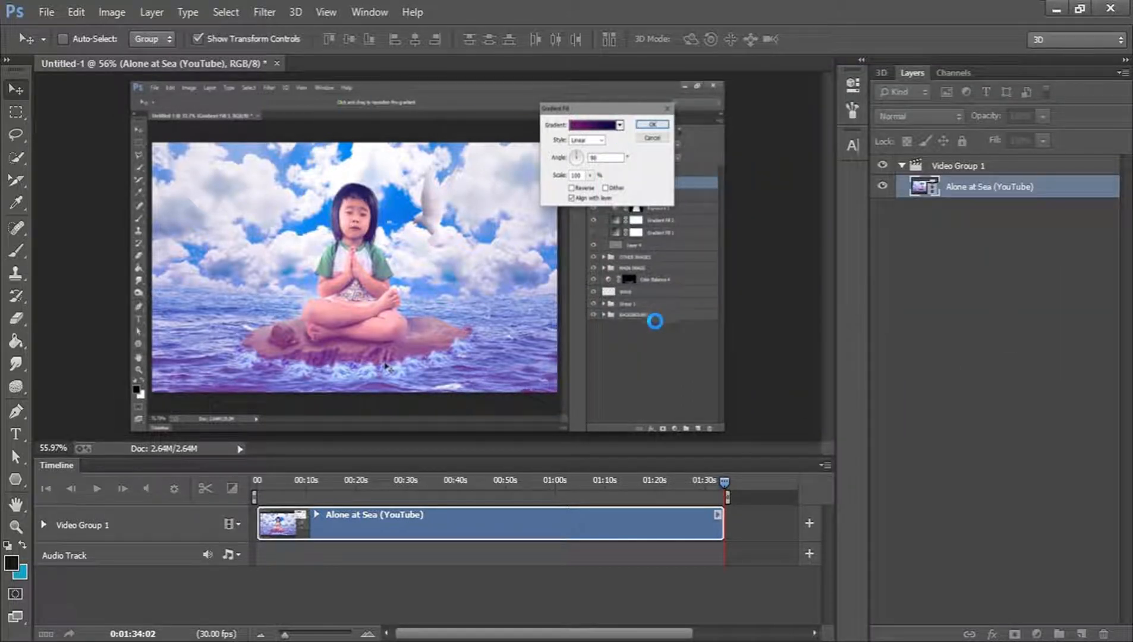